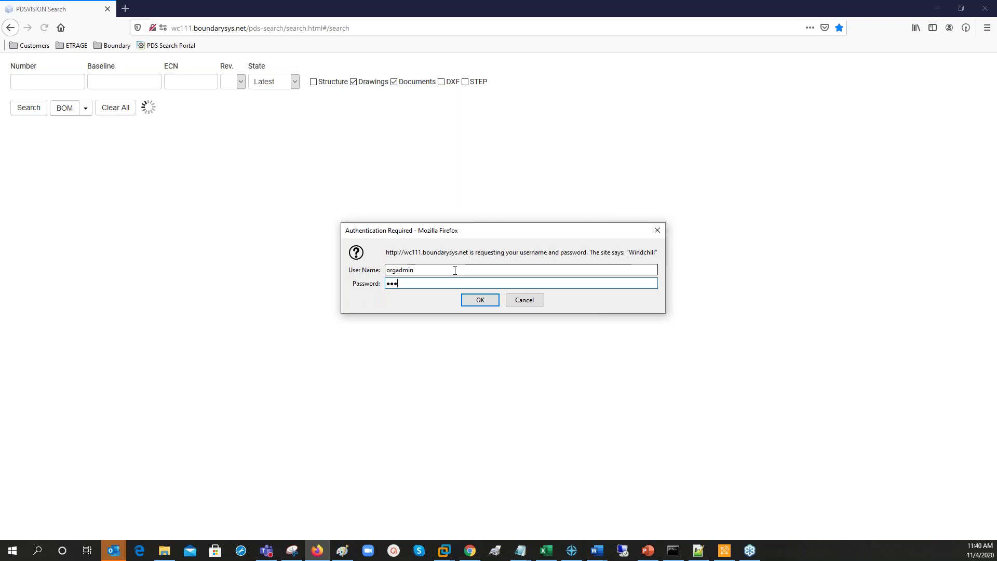
Sign in and open the Reports overview listing the PR, ECR and ECN groups.
{"action": "key", "text": "Return"}
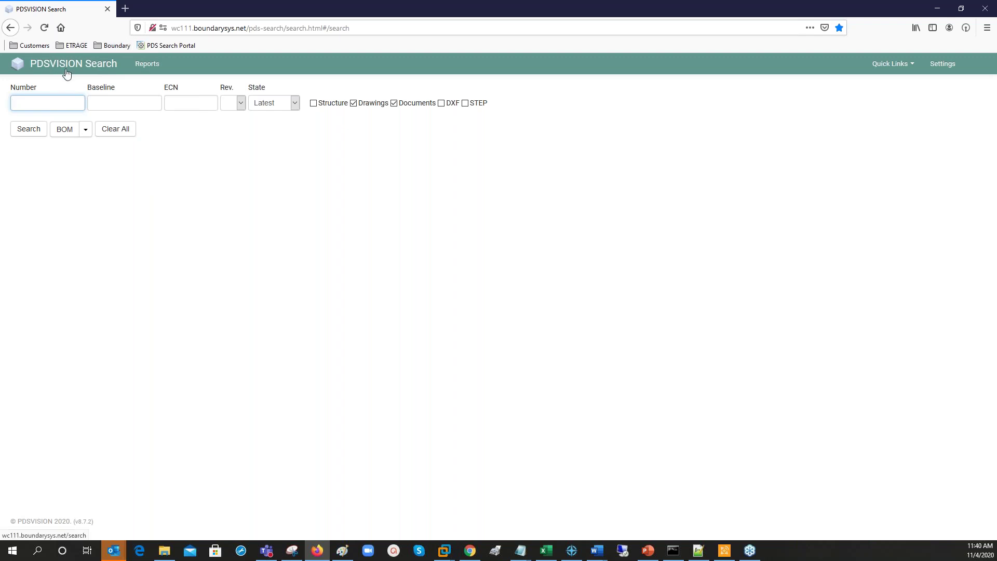
{"action": "left_click", "coordinate": [148, 64]}
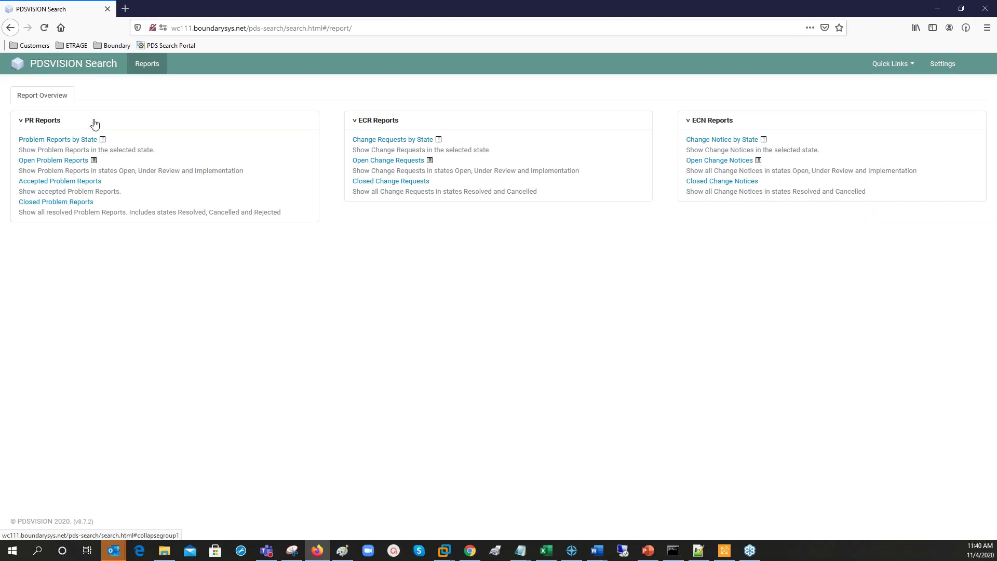
Run Open Problem Reports for all periods, filter to 'pr4', and open report 00004 in a background tab.
{"action": "left_click", "coordinate": [55, 160]}
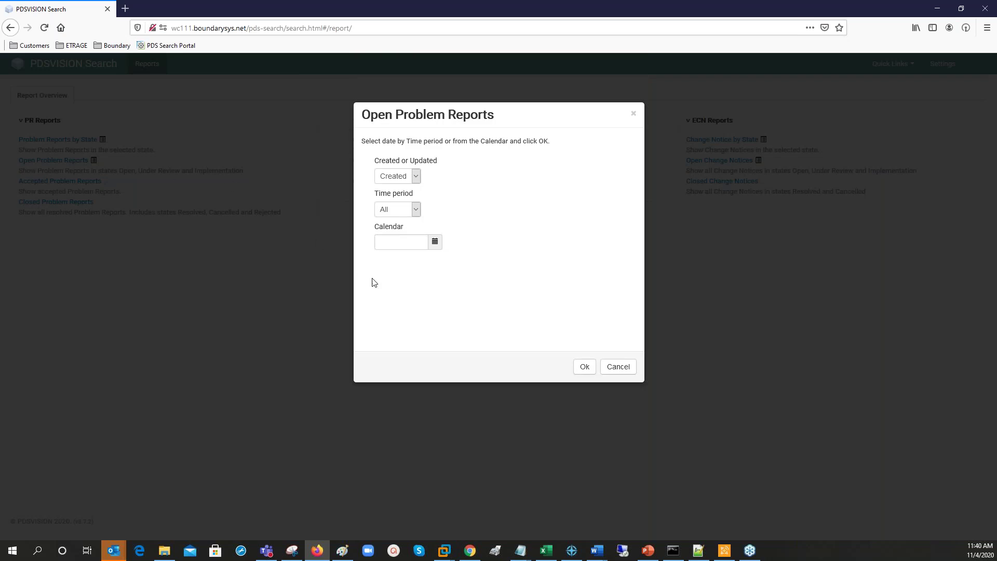
{"action": "left_click", "coordinate": [581, 368]}
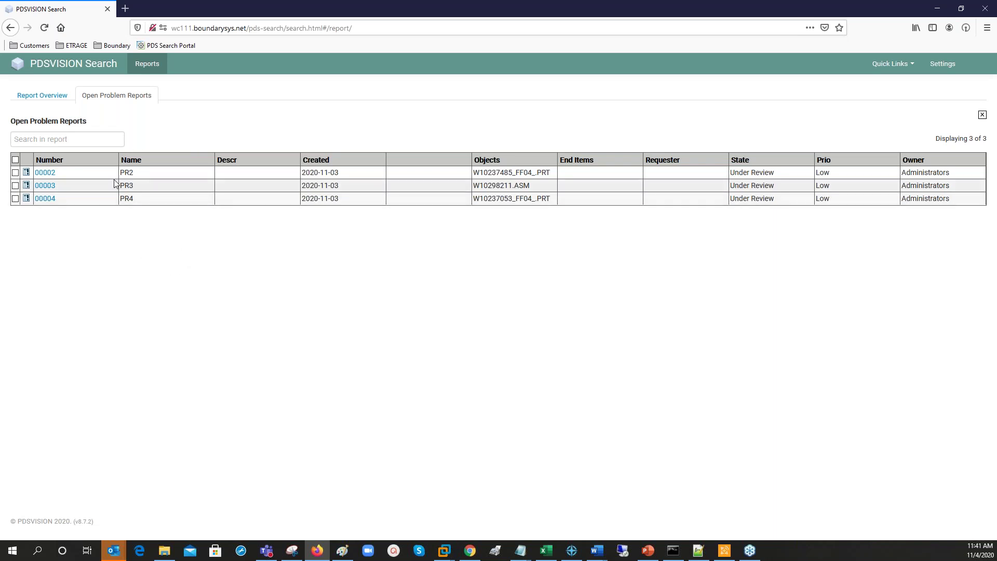
{"action": "left_click", "coordinate": [76, 136]}
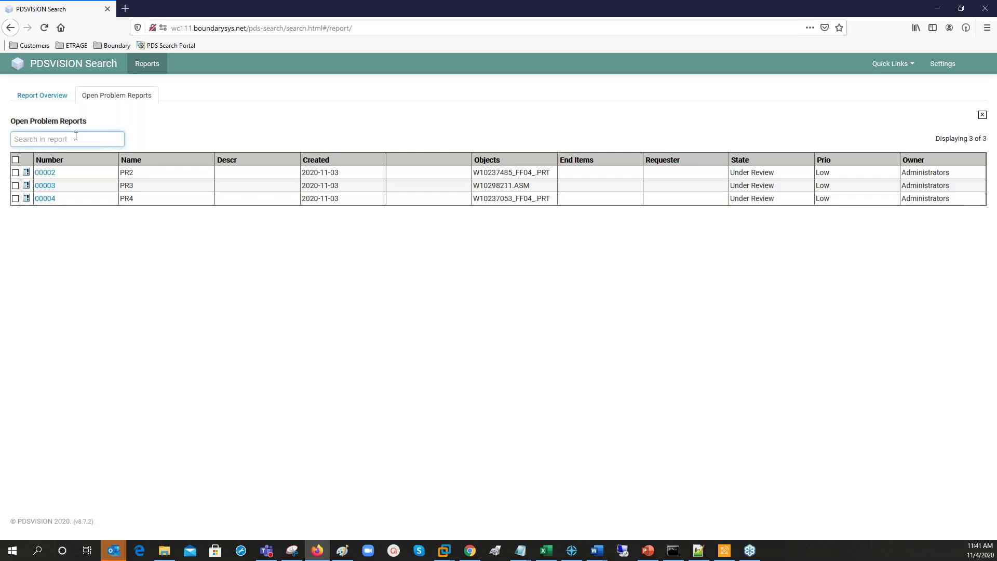
{"action": "type", "text": "pr4"}
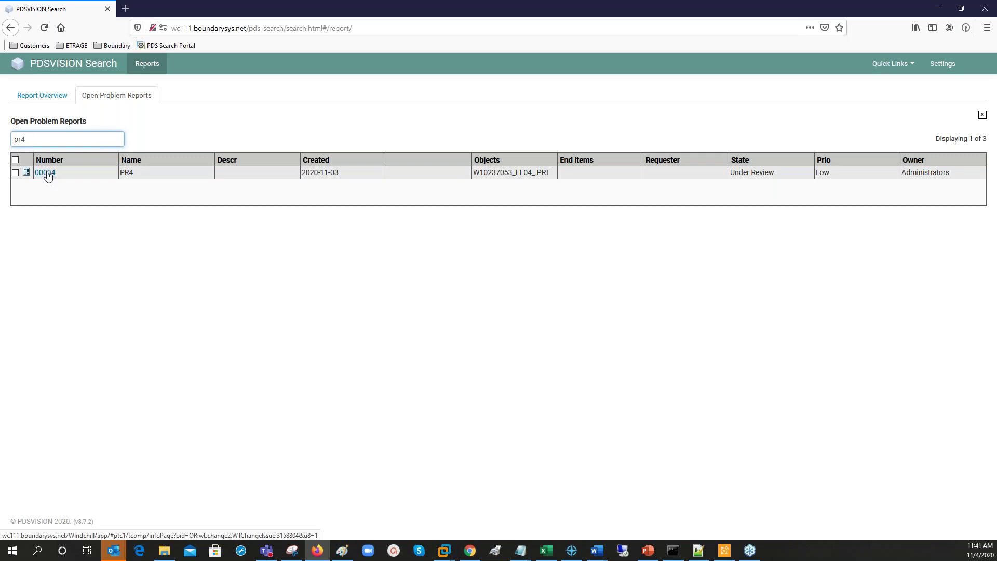
{"action": "middle_click", "coordinate": [46, 173]}
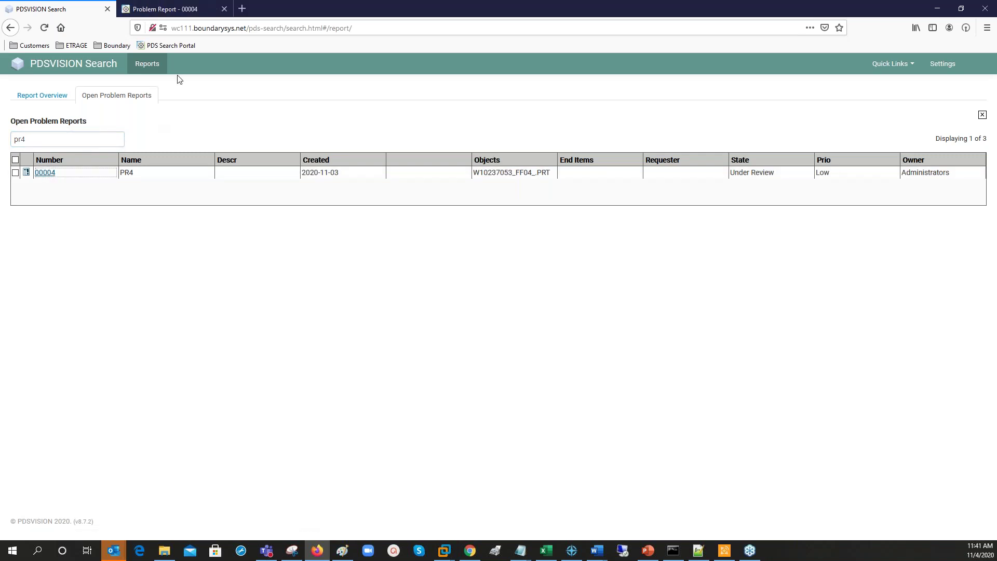
Review problem report 00004's attributes and affected object in Windchill, then close its tab.
{"action": "left_click", "coordinate": [176, 11]}
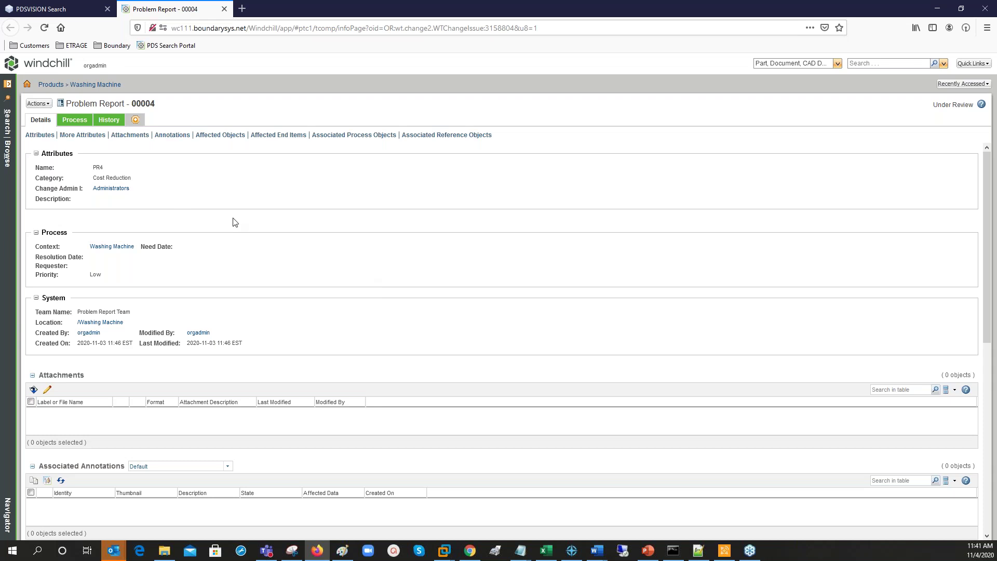
{"action": "scroll", "coordinate": [235, 222], "scroll_direction": "down", "scroll_amount": 1}
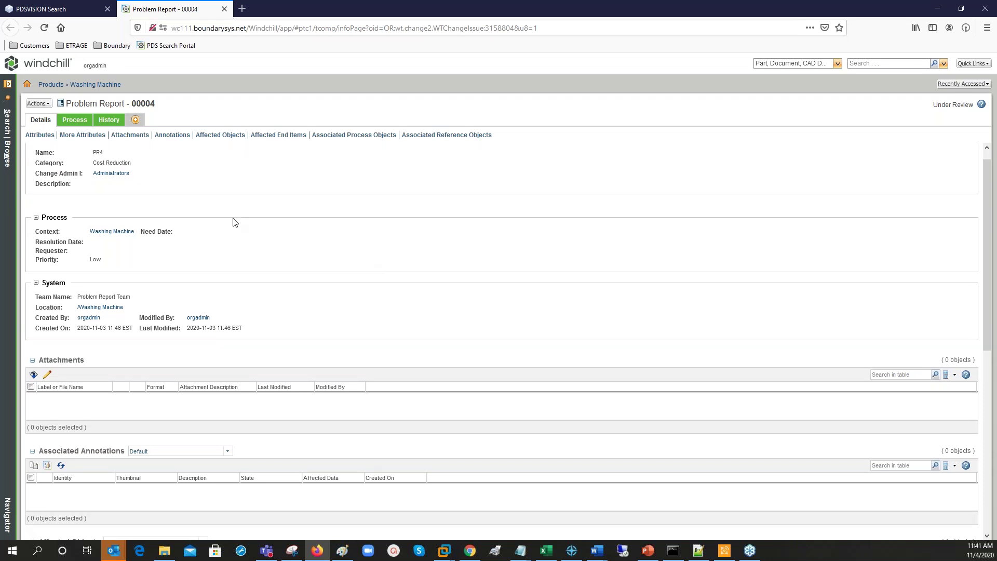
{"action": "scroll", "coordinate": [234, 223], "scroll_direction": "down", "scroll_amount": 5}
{"action": "scroll", "coordinate": [206, 318], "scroll_direction": "up", "scroll_amount": 1}
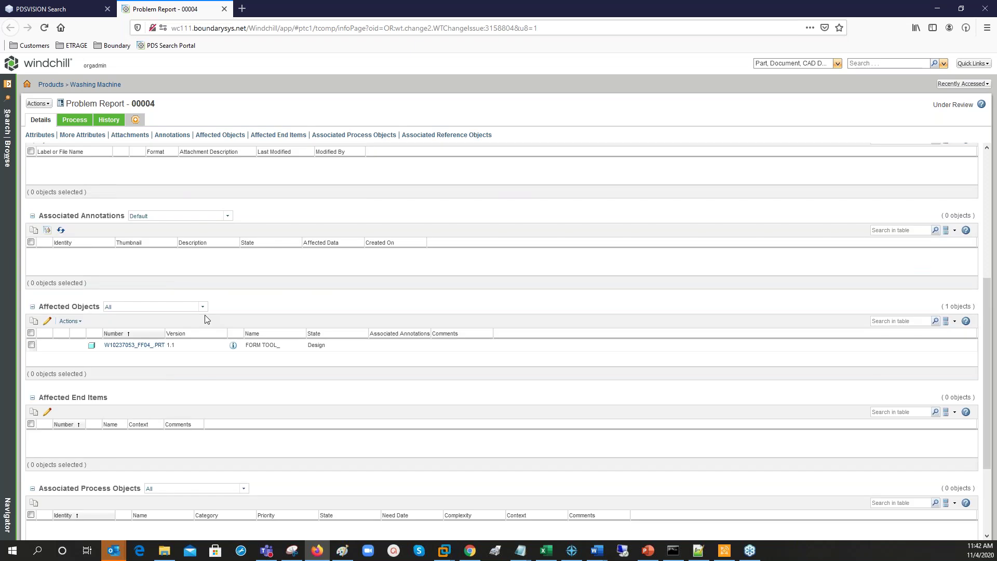
{"action": "scroll", "coordinate": [205, 319], "scroll_direction": "up", "scroll_amount": 5}
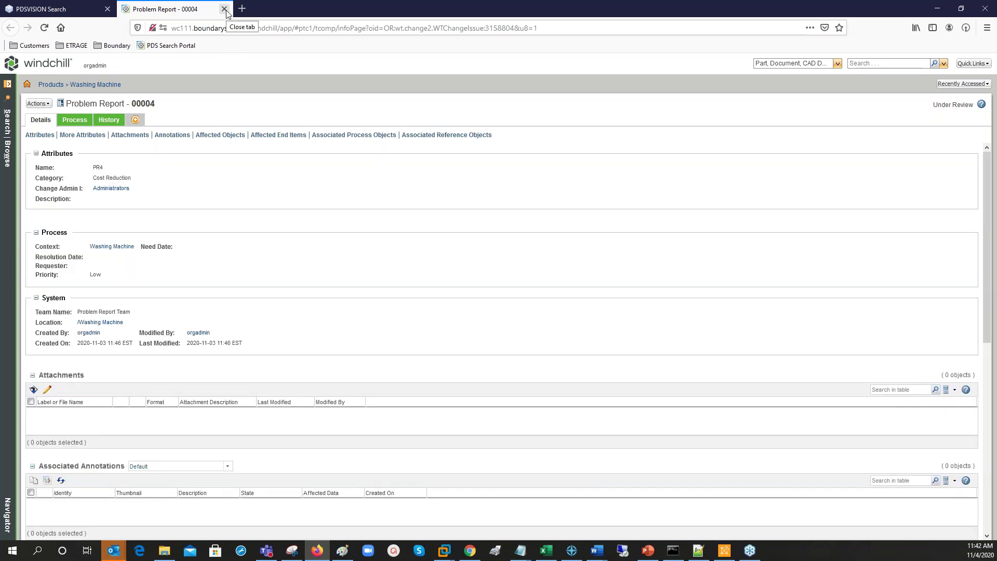
{"action": "left_click", "coordinate": [224, 9]}
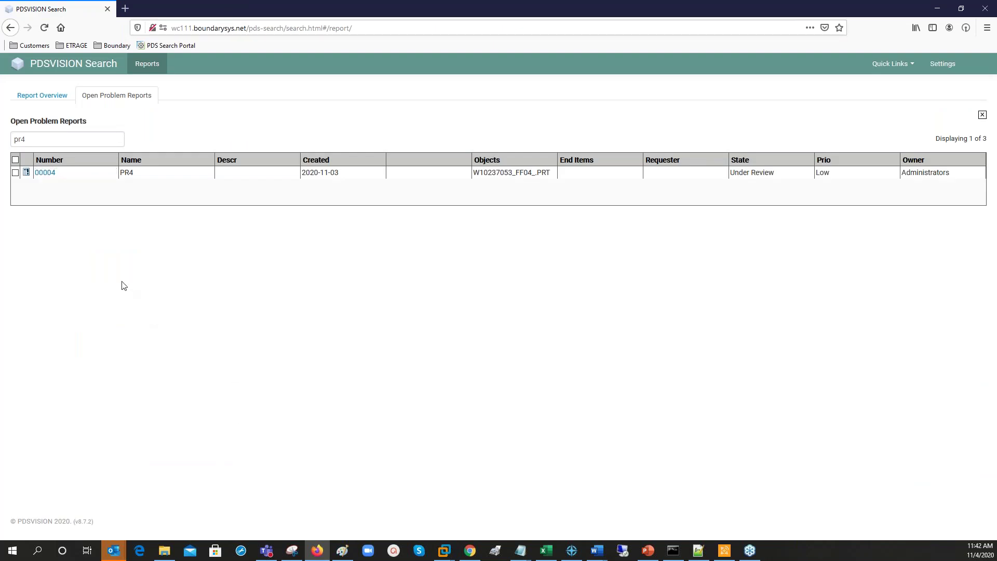
Go from the Report Overview back to the empty PDSVISION part search form.
{"action": "left_click", "coordinate": [40, 97]}
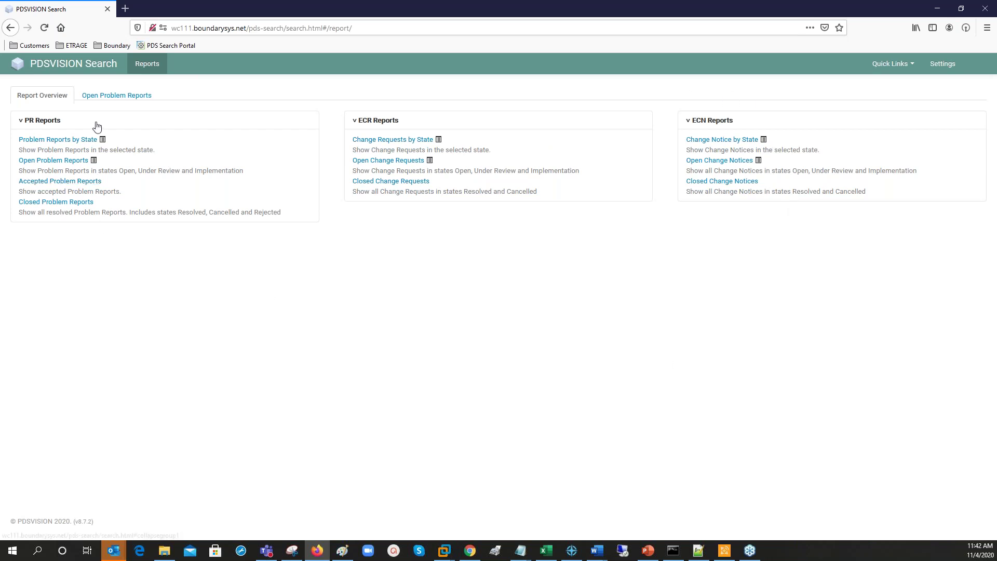
{"action": "left_click", "coordinate": [74, 69]}
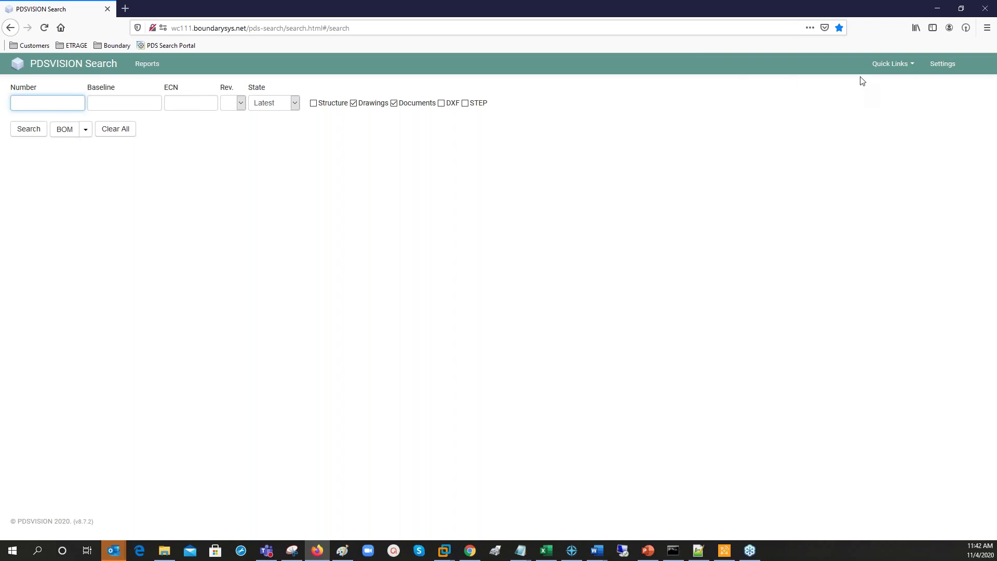
Check the Quick Links list, then bring up the Settings dialog with its column and general options.
{"action": "left_click", "coordinate": [908, 71]}
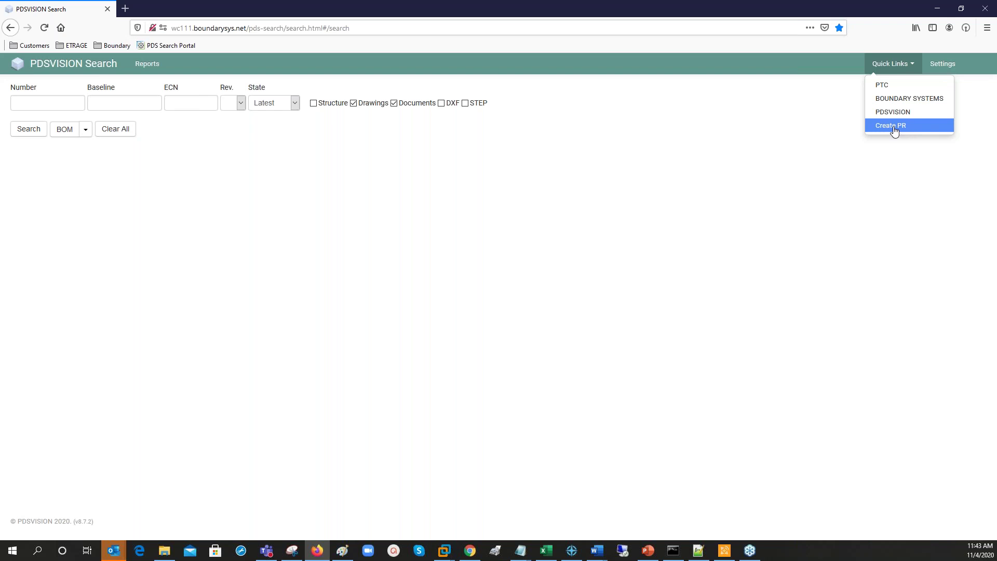
{"action": "left_click", "coordinate": [892, 164]}
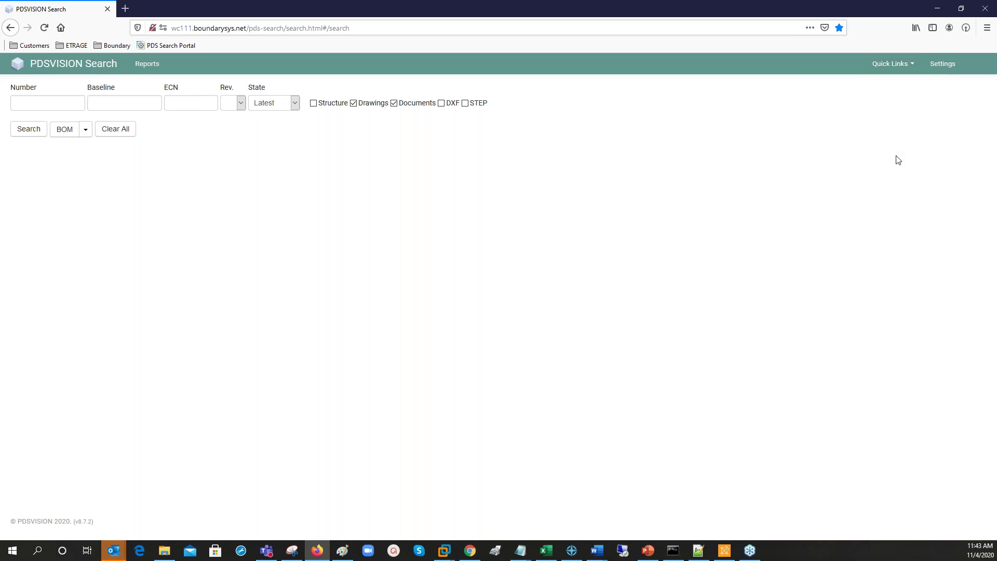
{"action": "left_click", "coordinate": [946, 65]}
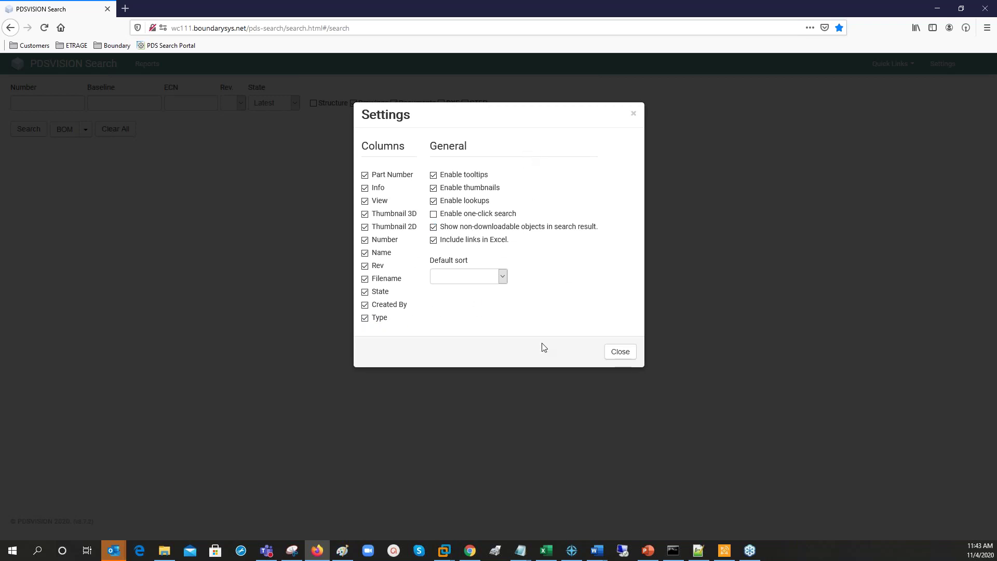
Close the Settings dialog without making changes.
{"action": "left_click", "coordinate": [621, 351]}
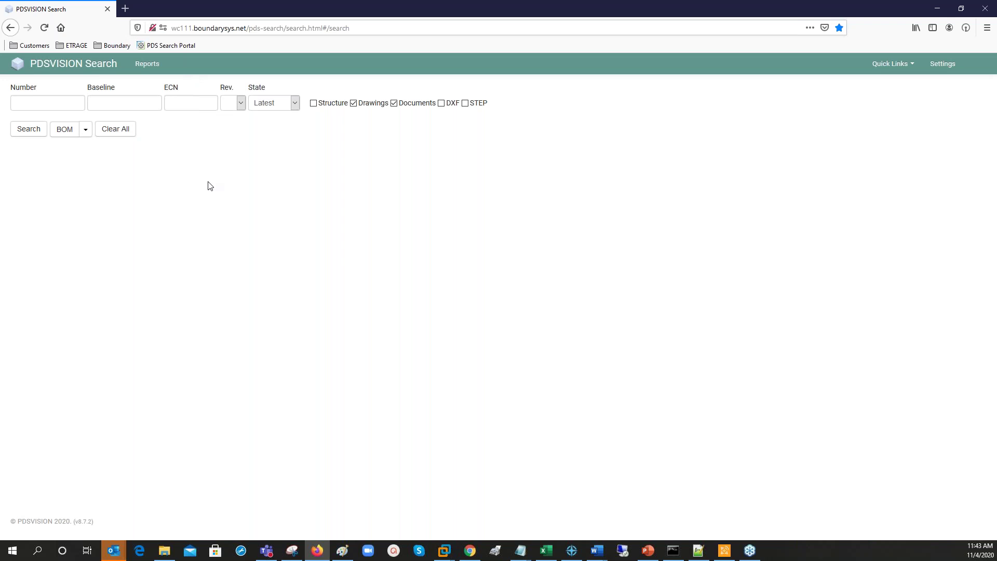
Inspect the Rev. and State options, leaving revision unset and State at Latest.
{"action": "left_click", "coordinate": [242, 103]}
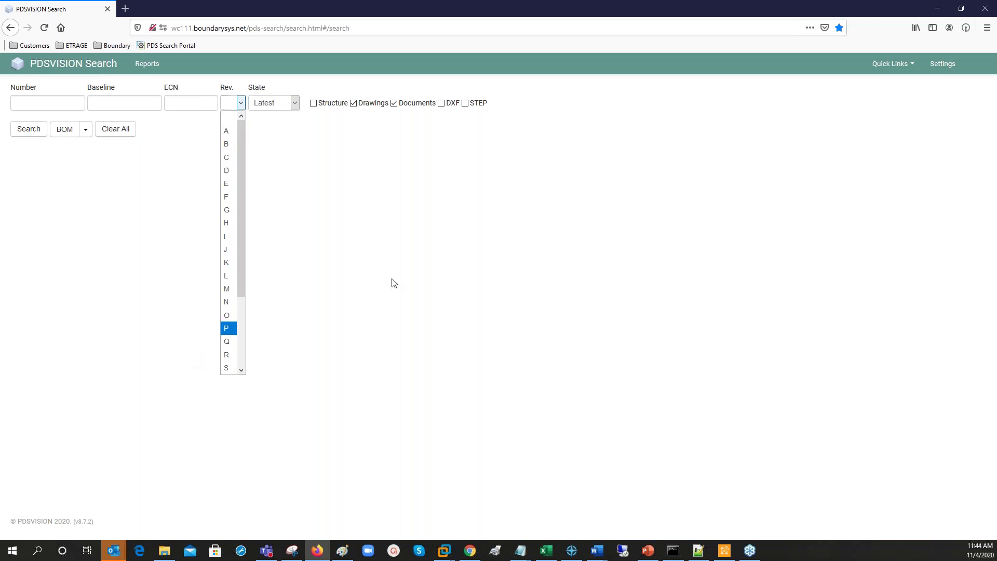
{"action": "left_click_drag", "start_coordinate": [244, 265], "coordinate": [244, 332]}
{"action": "left_click", "coordinate": [302, 150]}
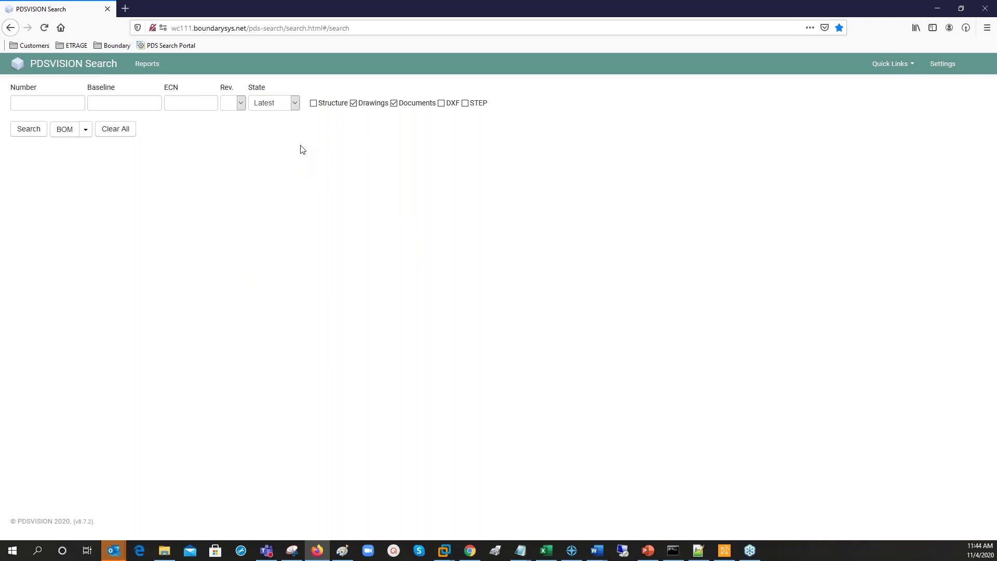
{"action": "left_click", "coordinate": [290, 111]}
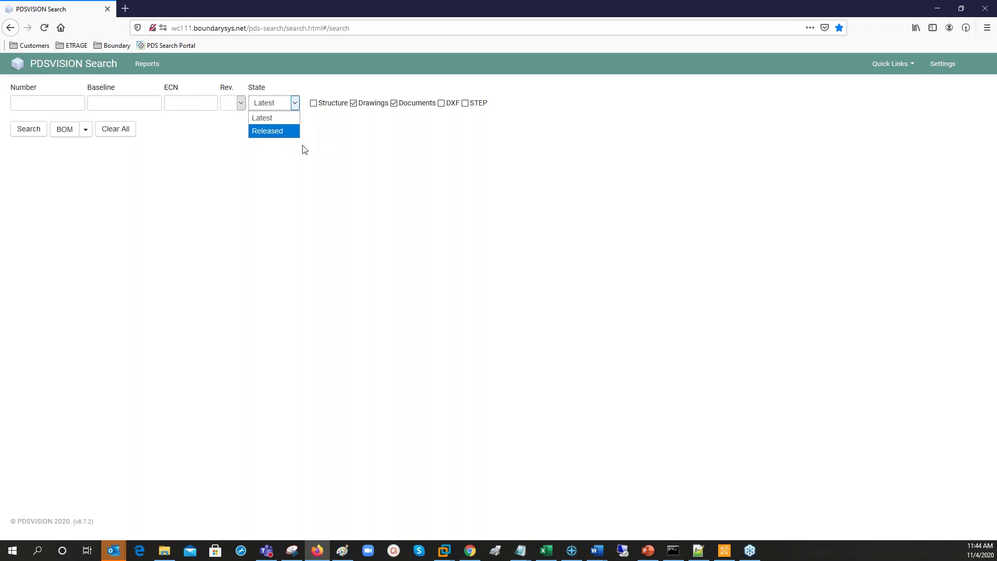
{"action": "left_click", "coordinate": [337, 133]}
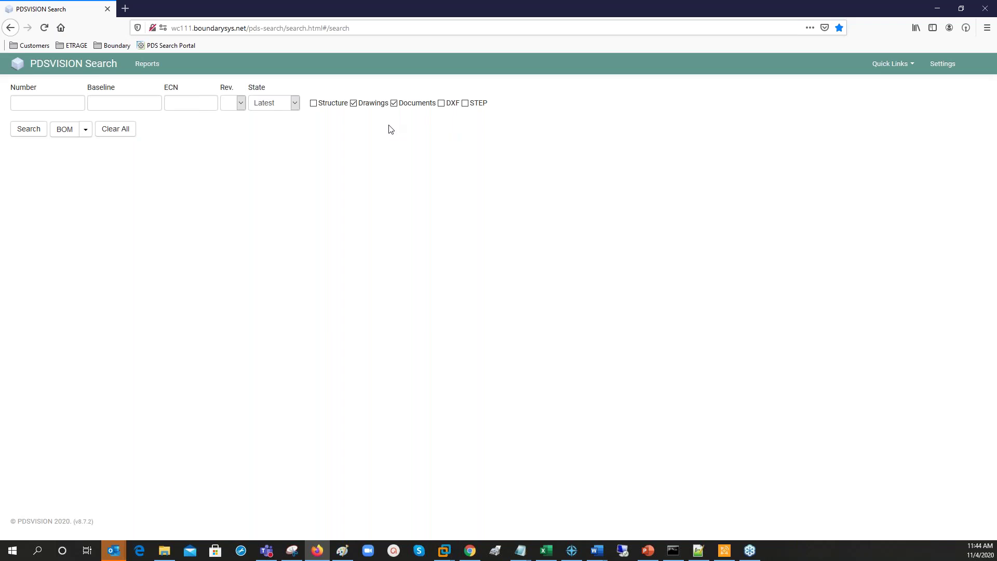
Include Structure, DXF and STEP files in the search results.
{"action": "left_click", "coordinate": [318, 104]}
{"action": "left_click", "coordinate": [442, 103]}
{"action": "left_click", "coordinate": [466, 104]}
{"action": "left_click", "coordinate": [43, 107]}
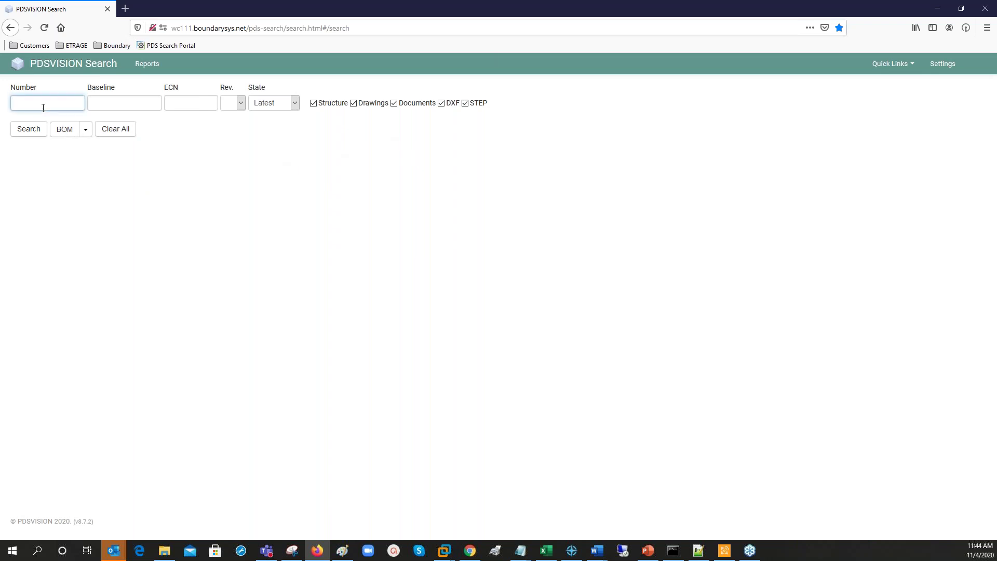
Search for the SMALL DRUM part by number, returning 7 results.
{"action": "type", "text": "small"}
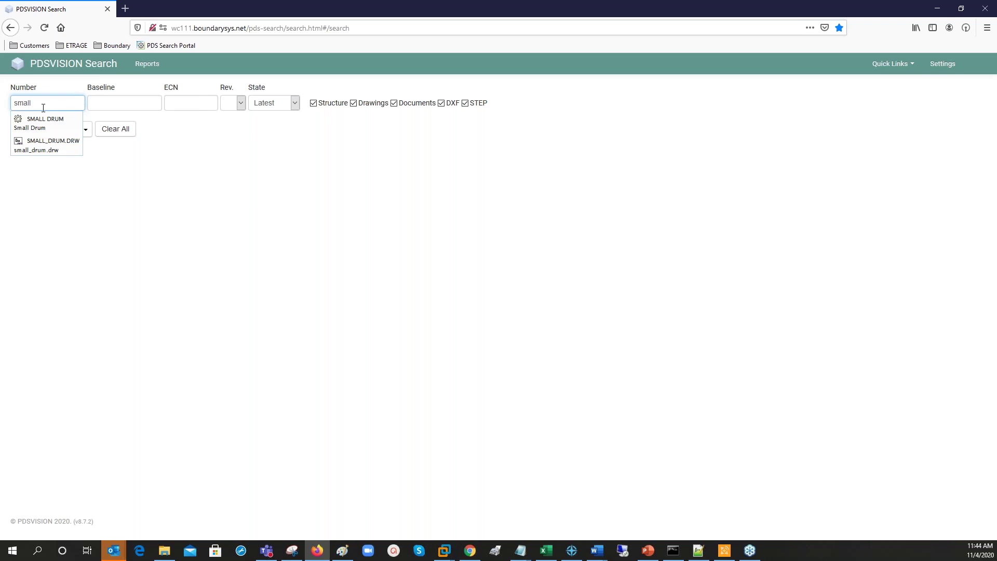
{"action": "key", "text": "BackSpace"}
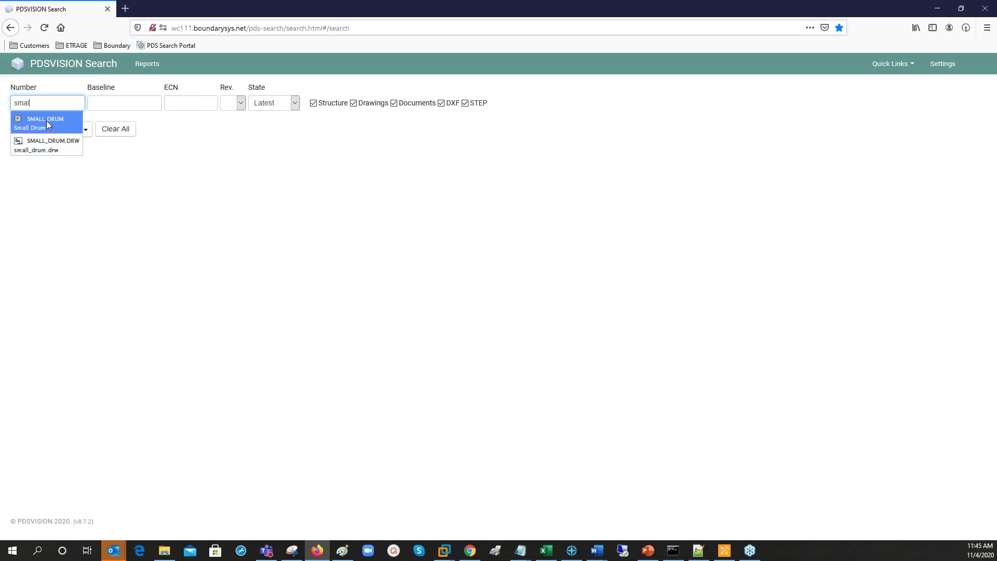
{"action": "left_click", "coordinate": [46, 122]}
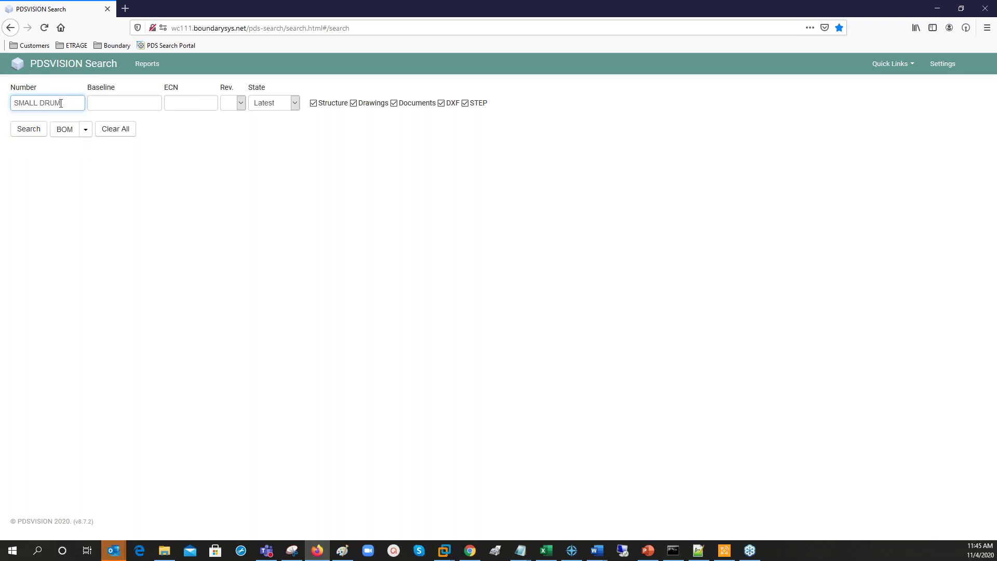
{"action": "left_click", "coordinate": [29, 135]}
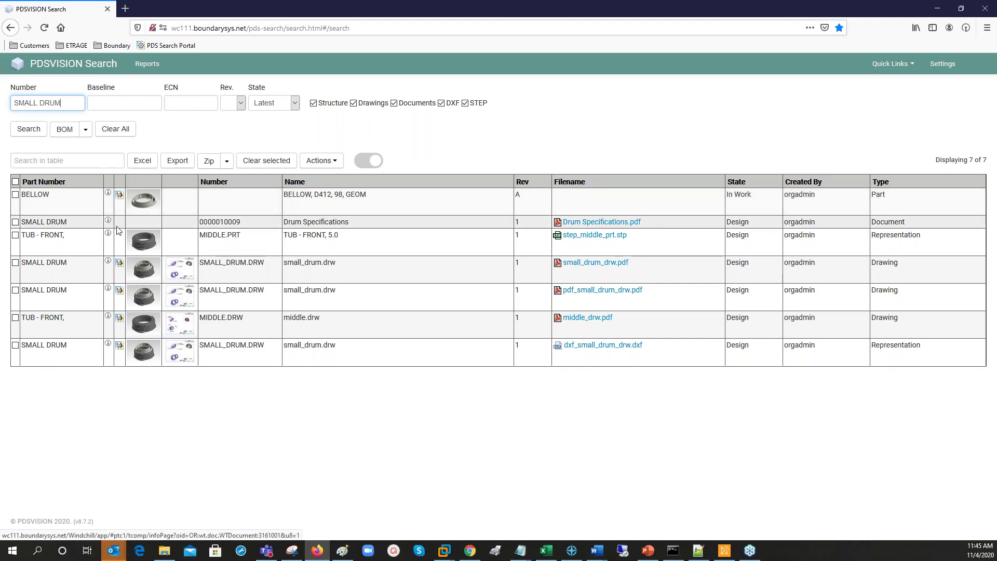
Preview the drawing thumbnails and PDFs, then open the BELLOW part in the 3D viewer.
{"action": "mouse_move", "coordinate": [119, 196]}
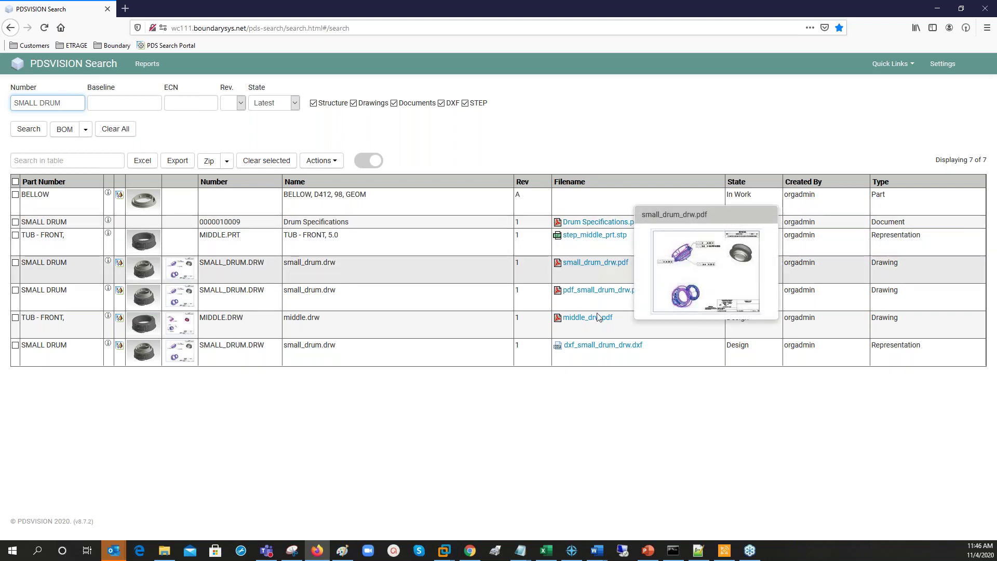
{"action": "mouse_move", "coordinate": [627, 349]}
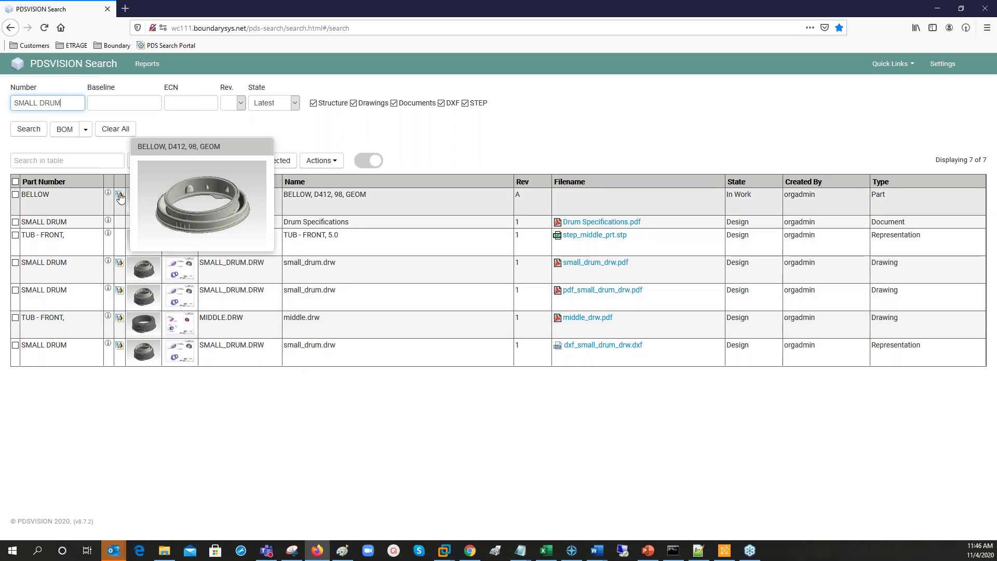
{"action": "left_click", "coordinate": [119, 200]}
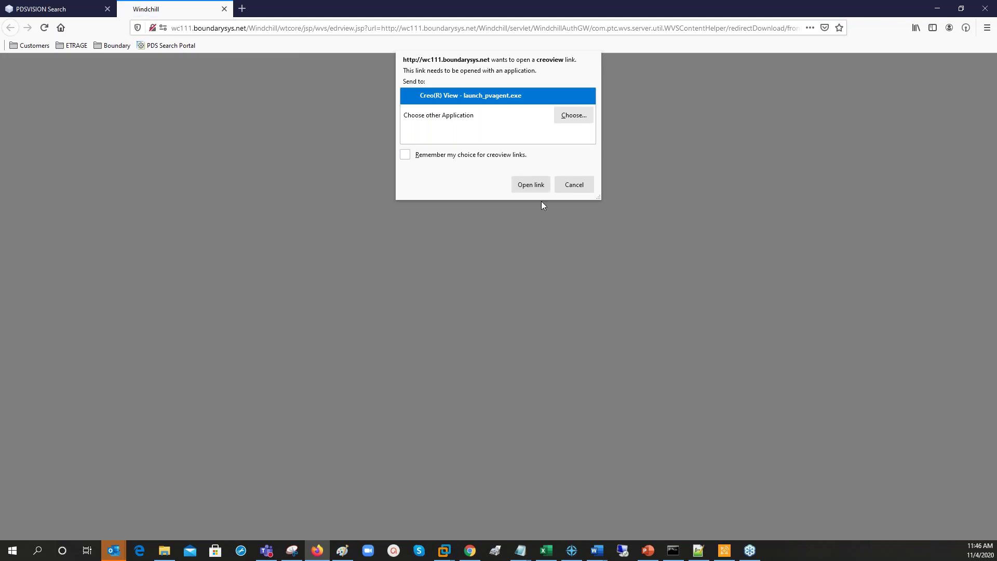
Let the creoview link open the BELLOW part in Creo View.
{"action": "left_click", "coordinate": [535, 185]}
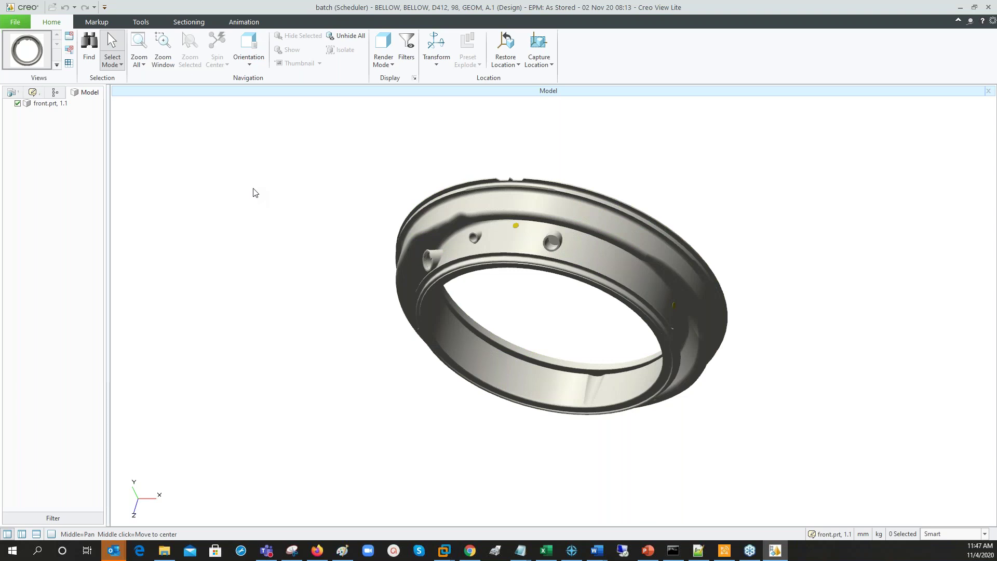
Cancel saving an annotation set and close Creo View Lite.
{"action": "left_click", "coordinate": [21, 22]}
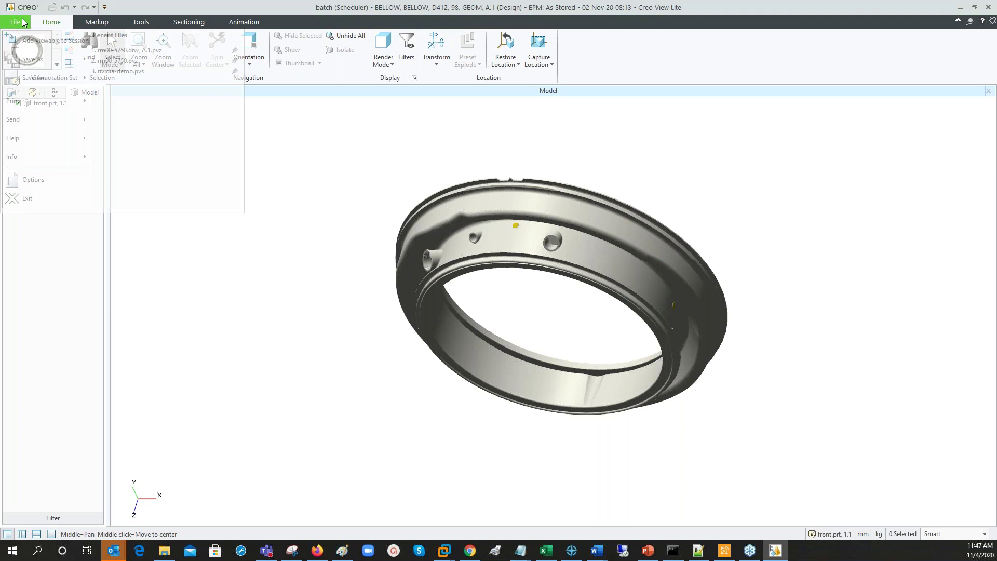
{"action": "mouse_move", "coordinate": [57, 78]}
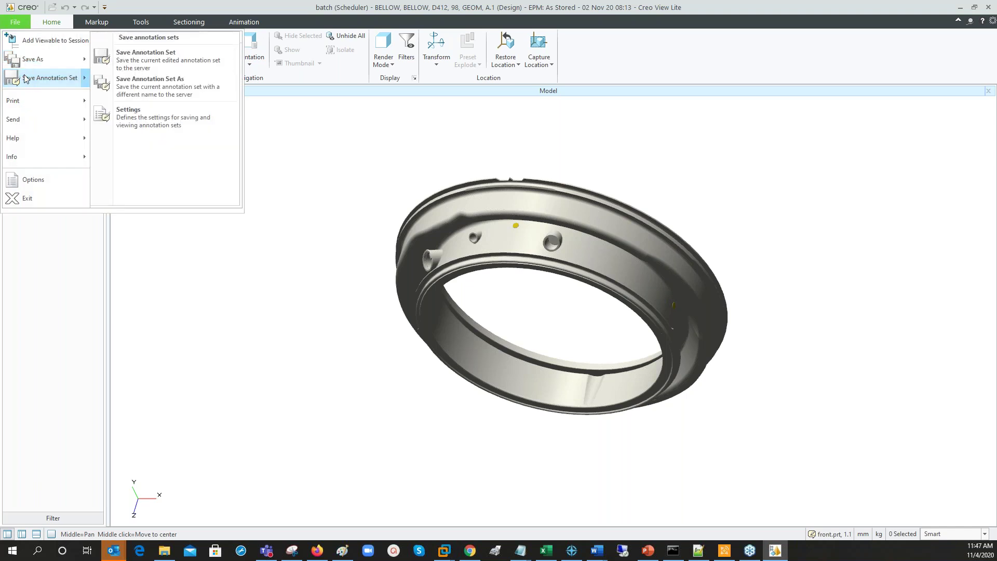
{"action": "left_click", "coordinate": [186, 61]}
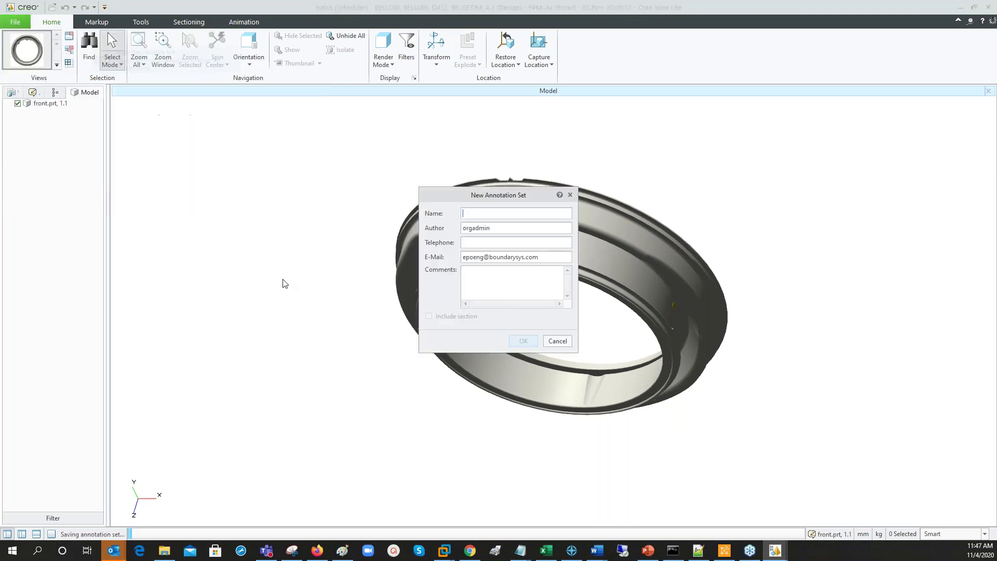
{"action": "left_click", "coordinate": [559, 343]}
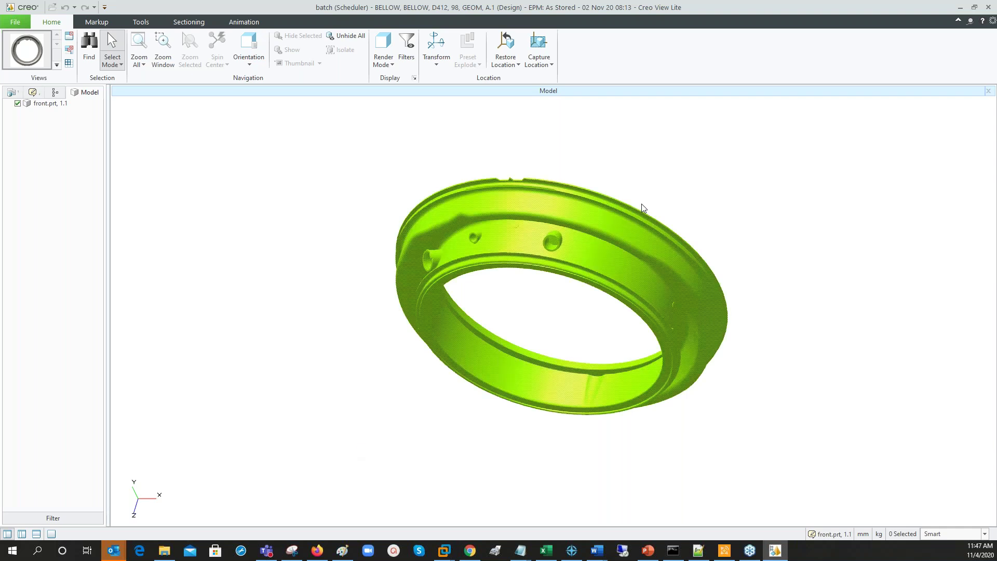
{"action": "left_click", "coordinate": [990, 7]}
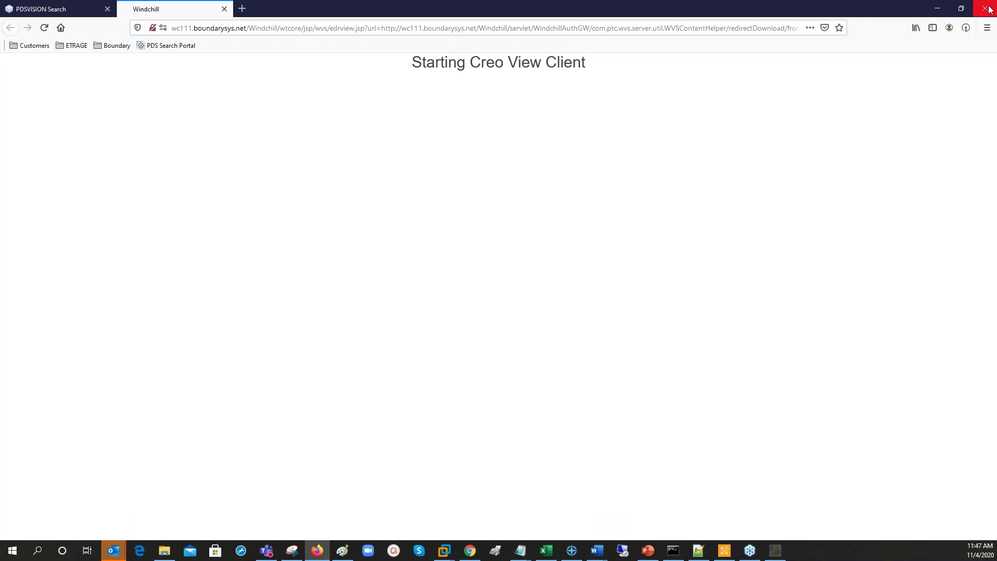
Close the leftover Windchill tab, clear all fields, and enter BASE_PLATE as the part number.
{"action": "left_click", "coordinate": [224, 9]}
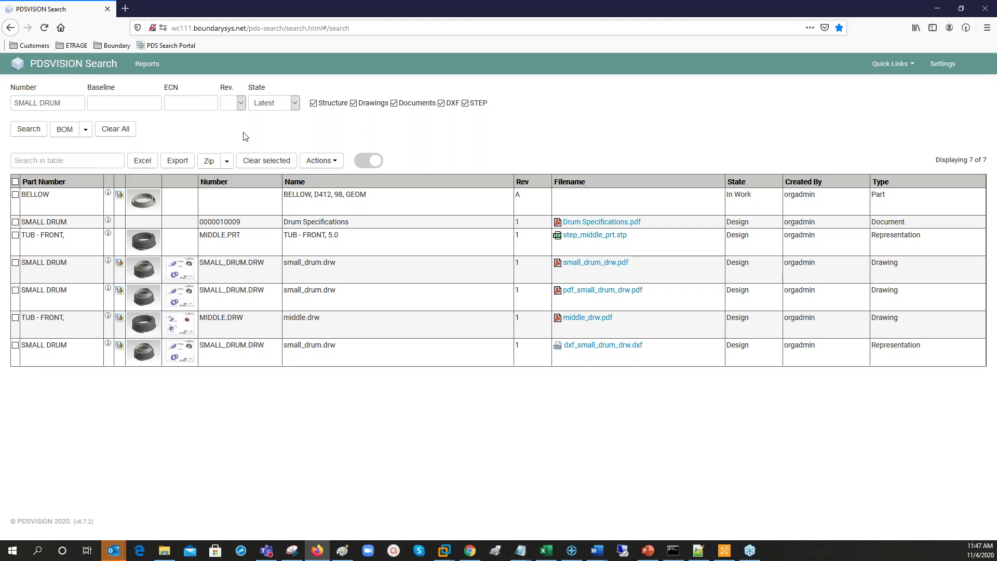
{"action": "left_click", "coordinate": [122, 133]}
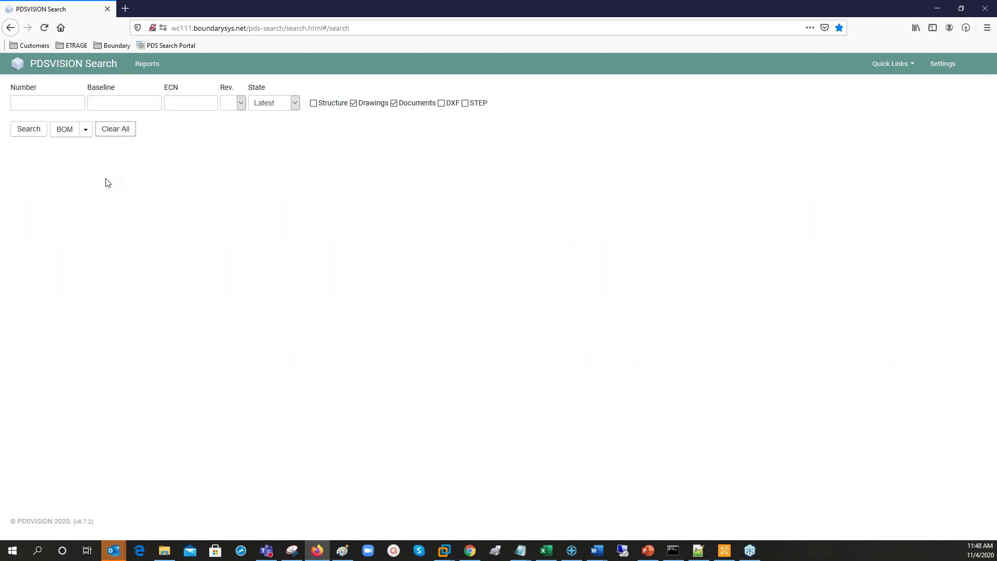
{"action": "left_click", "coordinate": [33, 105]}
{"action": "type", "text": "base"}
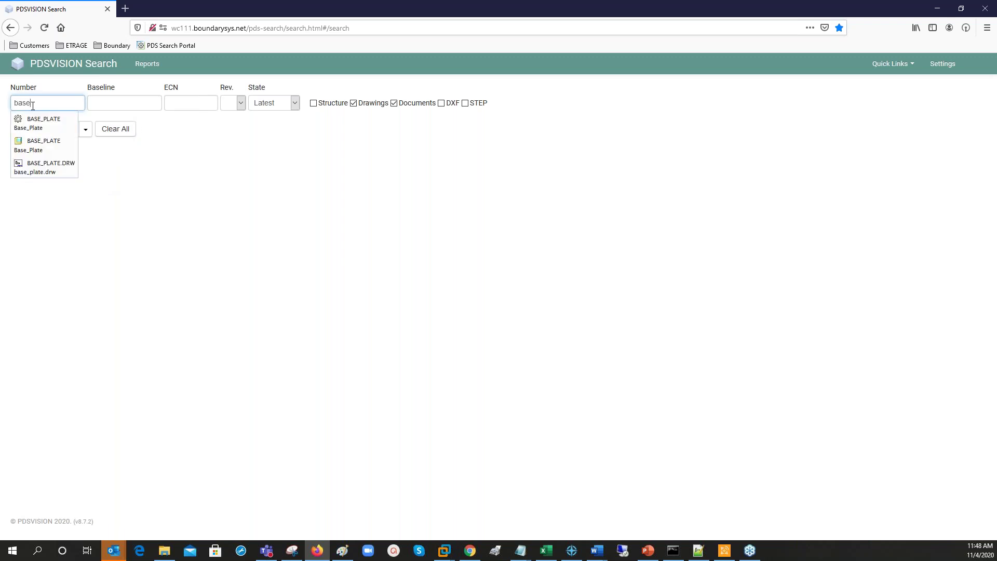
{"action": "left_click", "coordinate": [39, 124]}
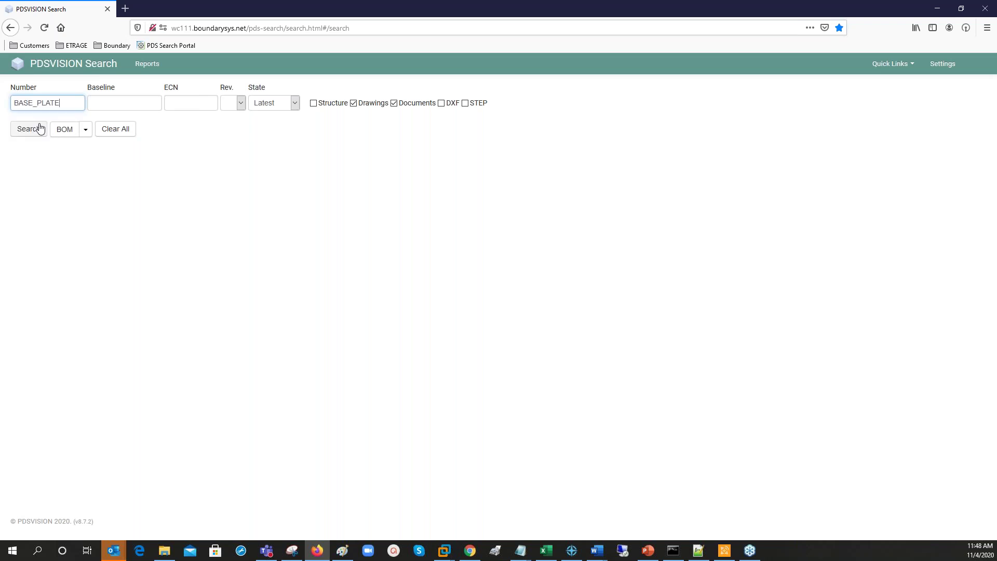
Include Structure, DXF and STEP files and show BASE_PLATE's bill of materials.
{"action": "left_click", "coordinate": [313, 103]}
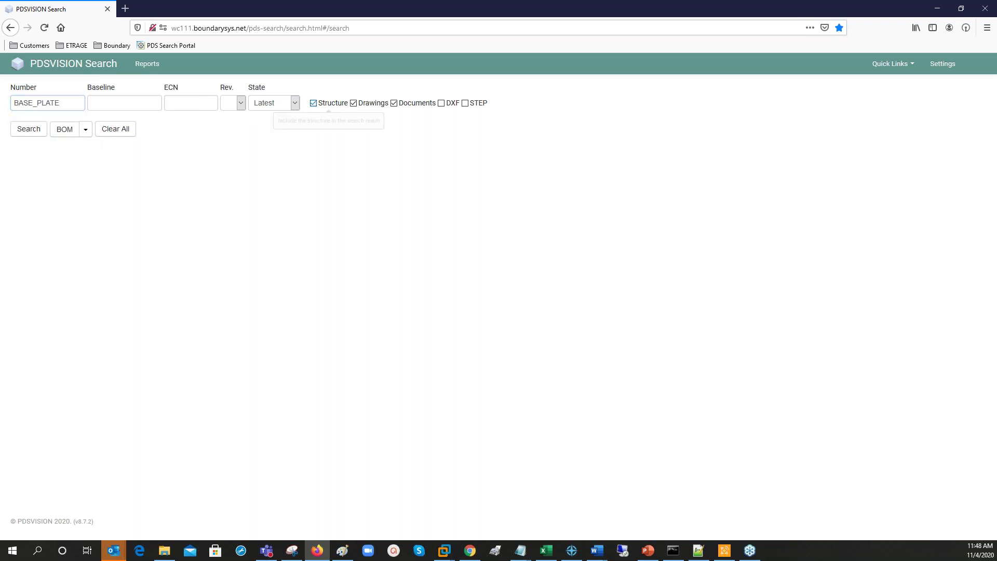
{"action": "left_click", "coordinate": [442, 104]}
{"action": "left_click", "coordinate": [466, 104]}
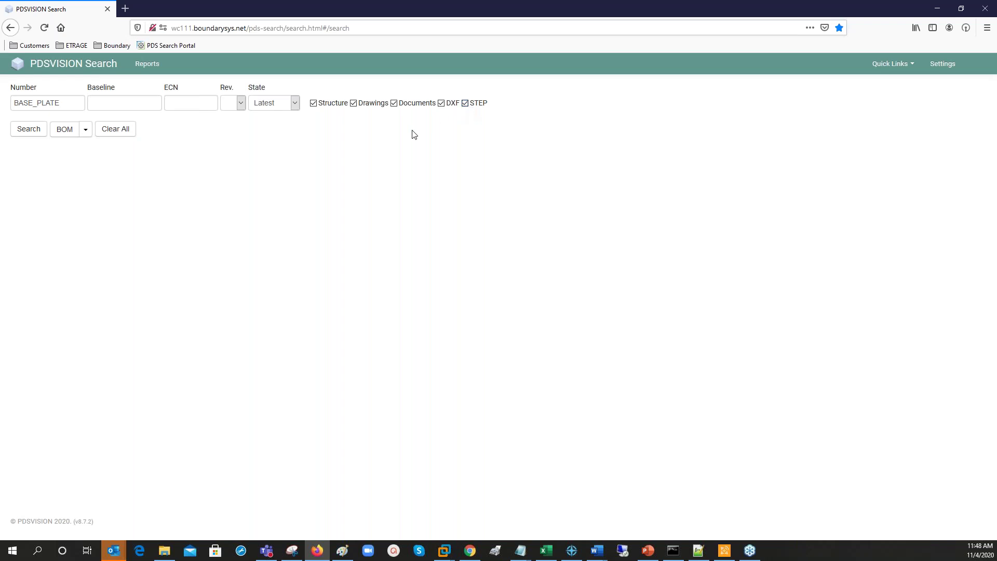
{"action": "left_click", "coordinate": [65, 133]}
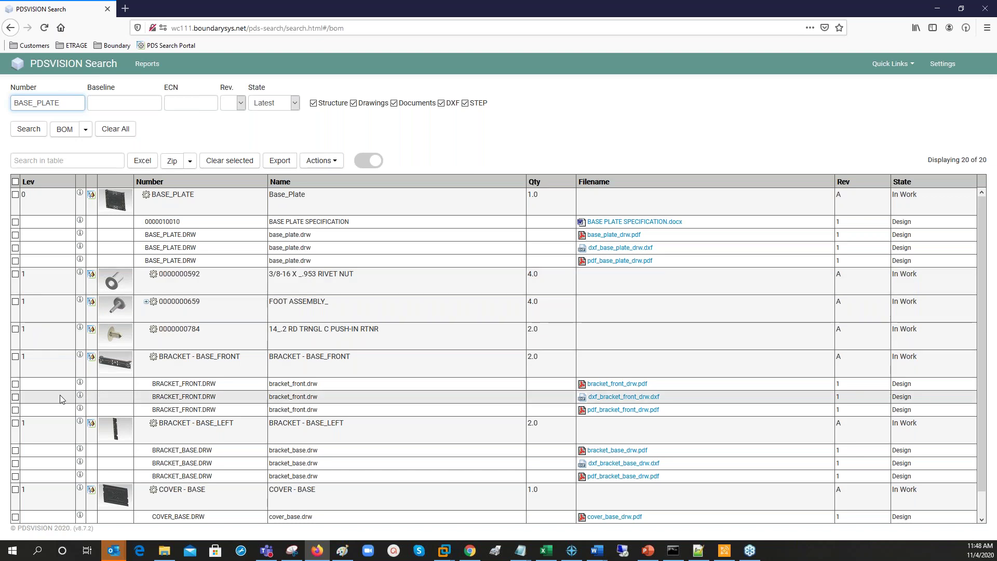
Switch the BASE_PLATE BOM to all levels and scroll through its 23 rows.
{"action": "left_click", "coordinate": [85, 129]}
{"action": "left_click", "coordinate": [78, 148]}
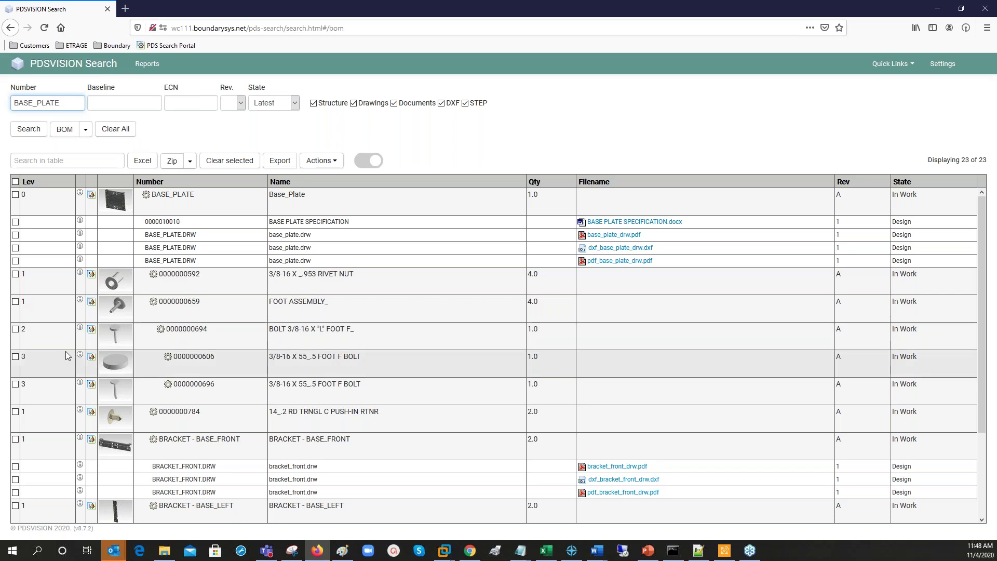
{"action": "scroll", "coordinate": [68, 356], "scroll_direction": "down", "scroll_amount": 1}
{"action": "scroll", "coordinate": [67, 356], "scroll_direction": "down", "scroll_amount": 2}
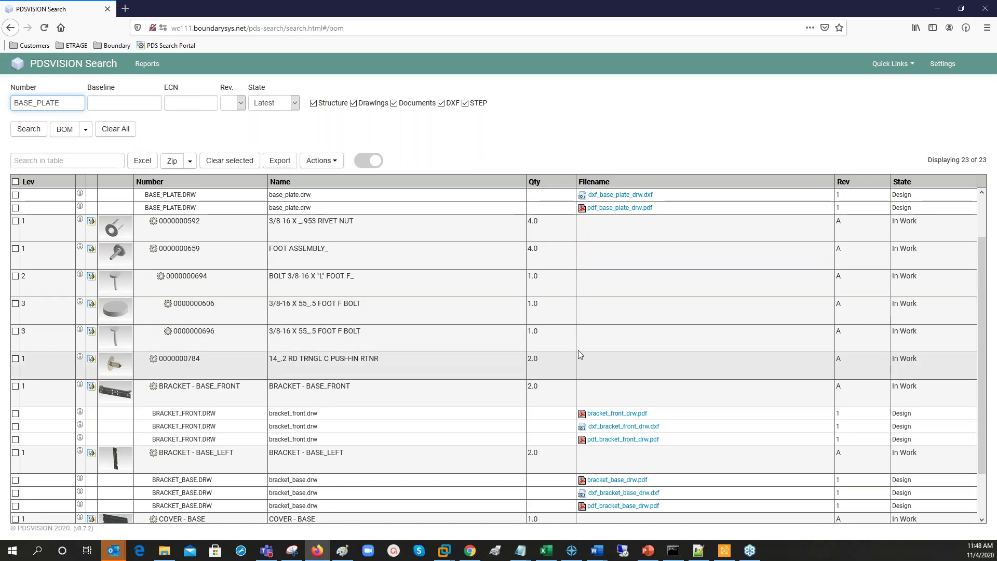
{"action": "scroll", "coordinate": [580, 355], "scroll_direction": "up", "scroll_amount": 2}
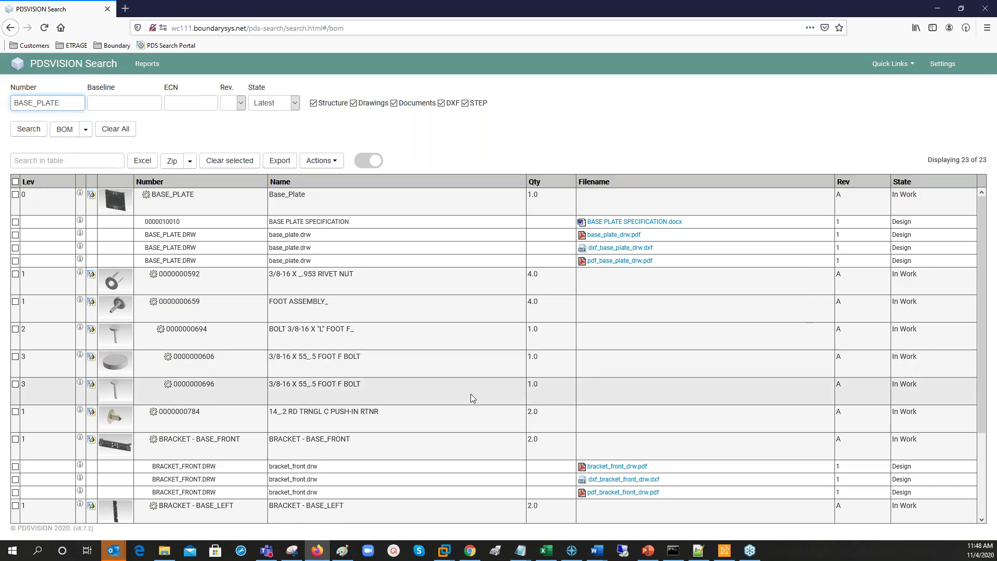
{"action": "scroll", "coordinate": [471, 393], "scroll_direction": "down", "scroll_amount": 1}
{"action": "scroll", "coordinate": [540, 369], "scroll_direction": "up", "scroll_amount": 1}
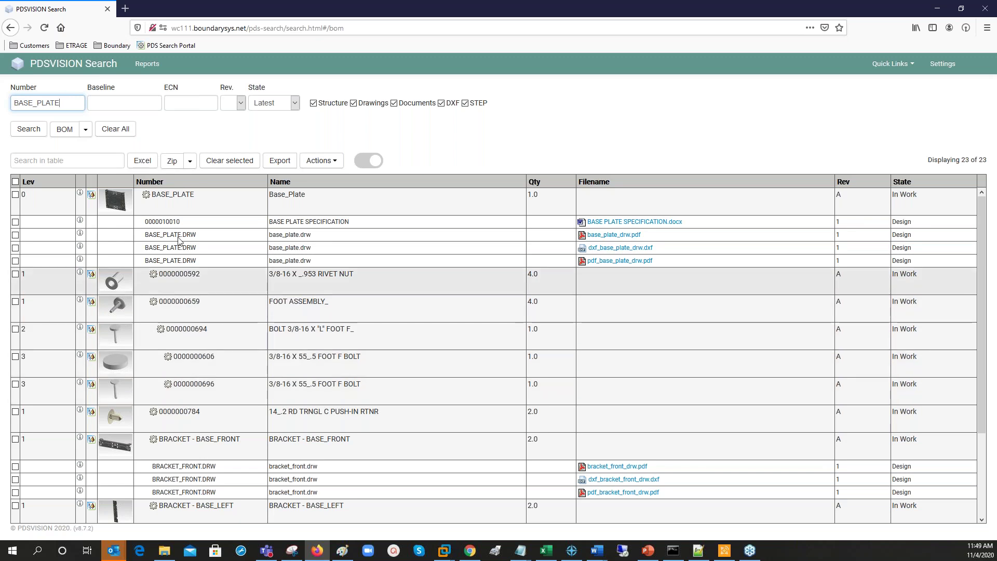
Export the BOM as bom-2020-11-04-BASE_PLATE.xlsx and show it in the Downloads folder.
{"action": "left_click", "coordinate": [142, 161]}
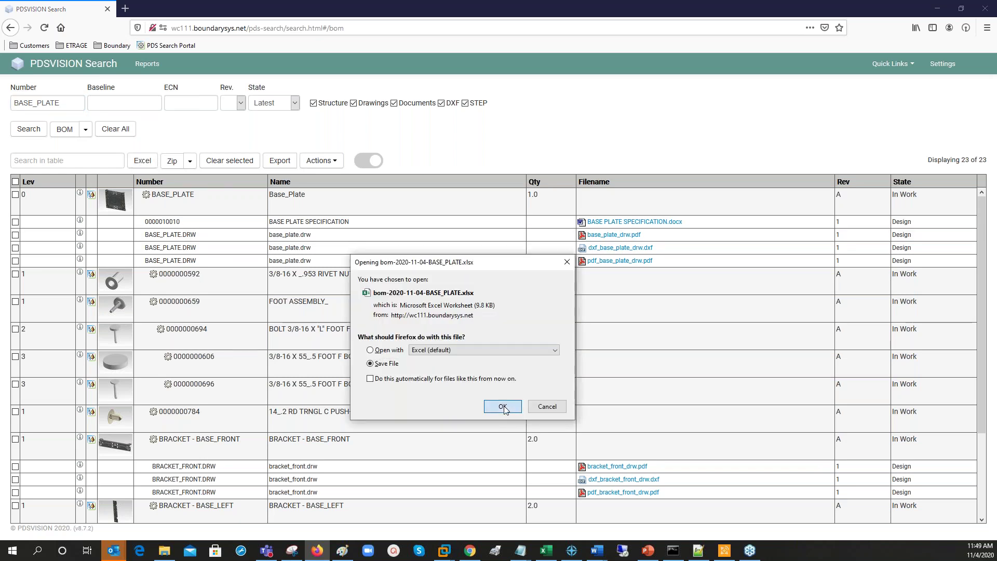
{"action": "left_click", "coordinate": [503, 407]}
{"action": "left_click", "coordinate": [900, 28]}
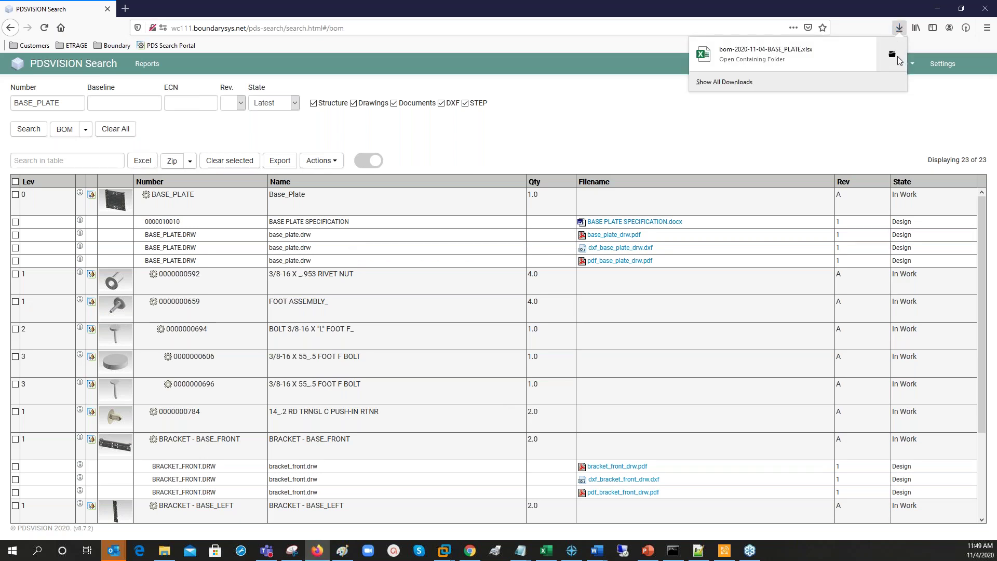
{"action": "left_click", "coordinate": [895, 58]}
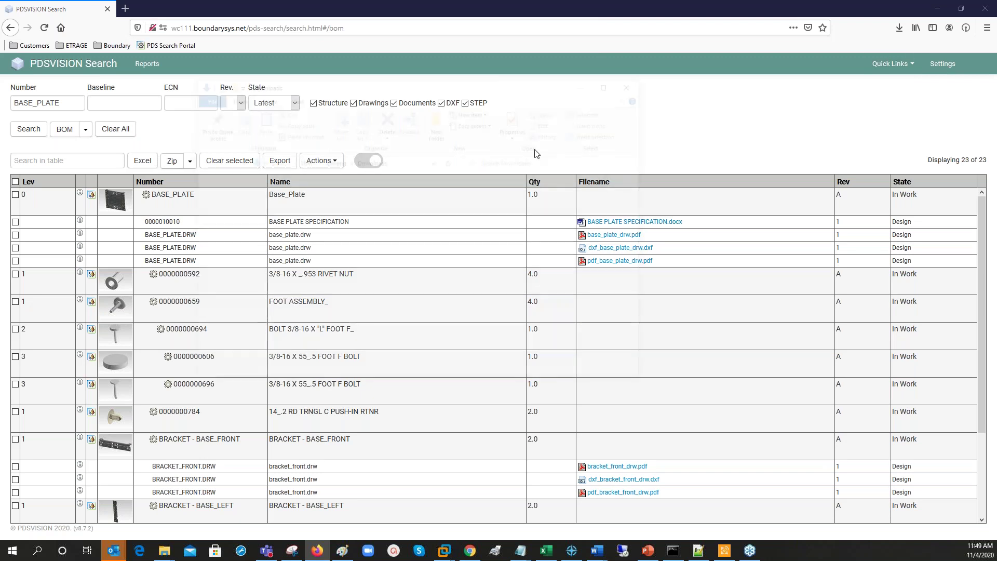
Open bom-2020-11-04-BASE_PLATE.xlsx in Excel, scroll the BOM Report sheet, then close it.
{"action": "double_click", "coordinate": [401, 212]}
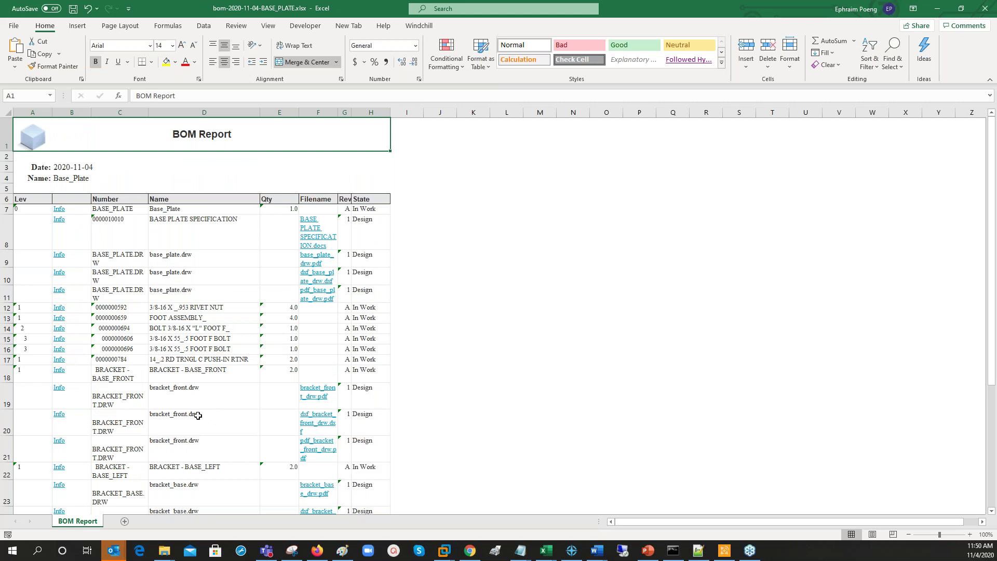
{"action": "scroll", "coordinate": [198, 416], "scroll_direction": "down", "scroll_amount": 1}
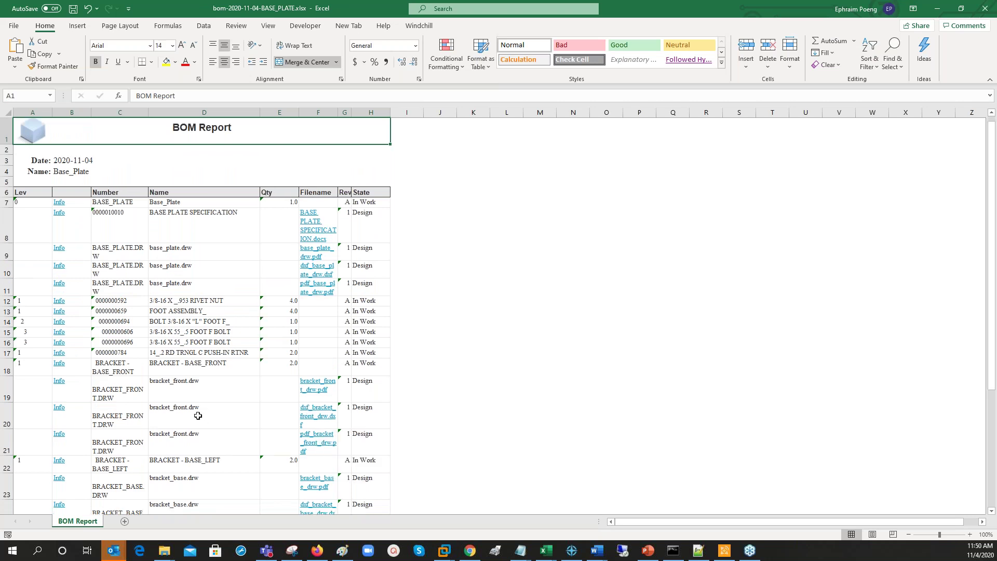
{"action": "scroll", "coordinate": [198, 415], "scroll_direction": "down", "scroll_amount": 1}
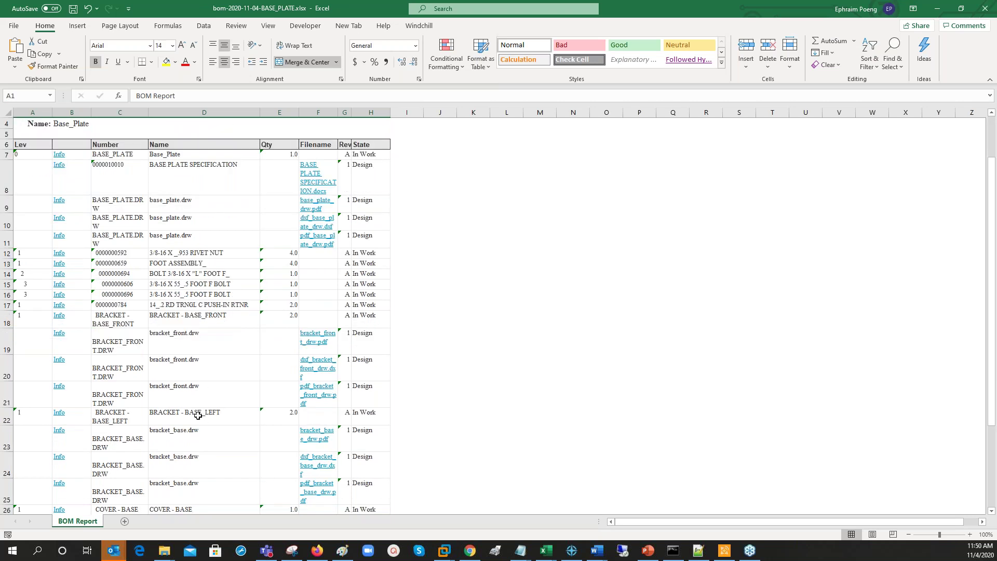
{"action": "scroll", "coordinate": [198, 415], "scroll_direction": "up", "scroll_amount": 1}
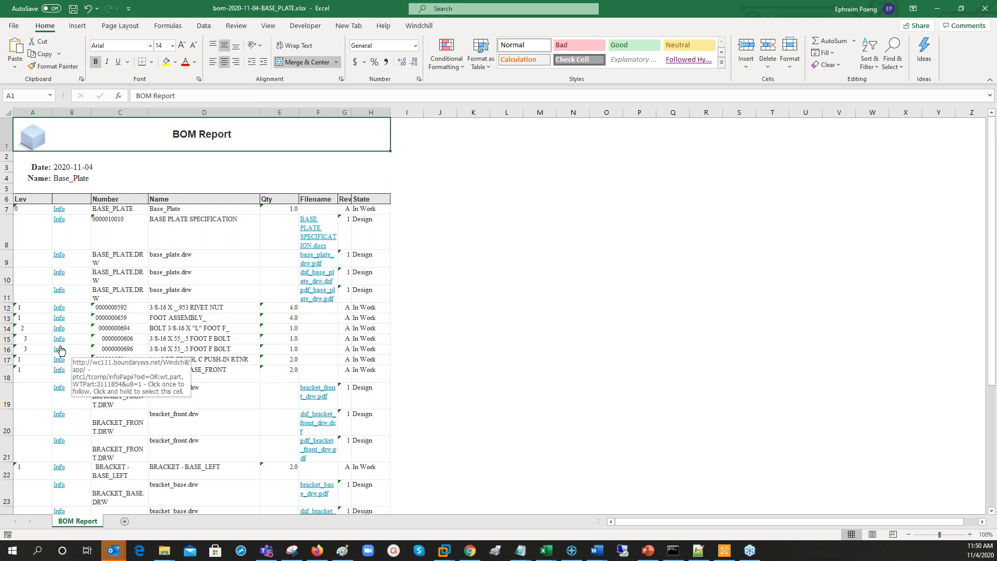
{"action": "left_click", "coordinate": [525, 386]}
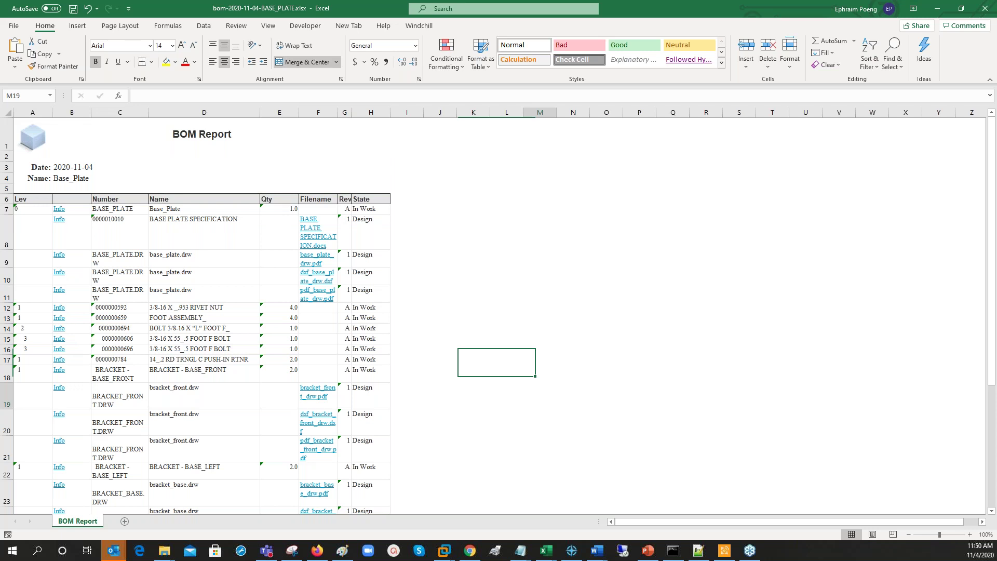
{"action": "left_click", "coordinate": [985, 9]}
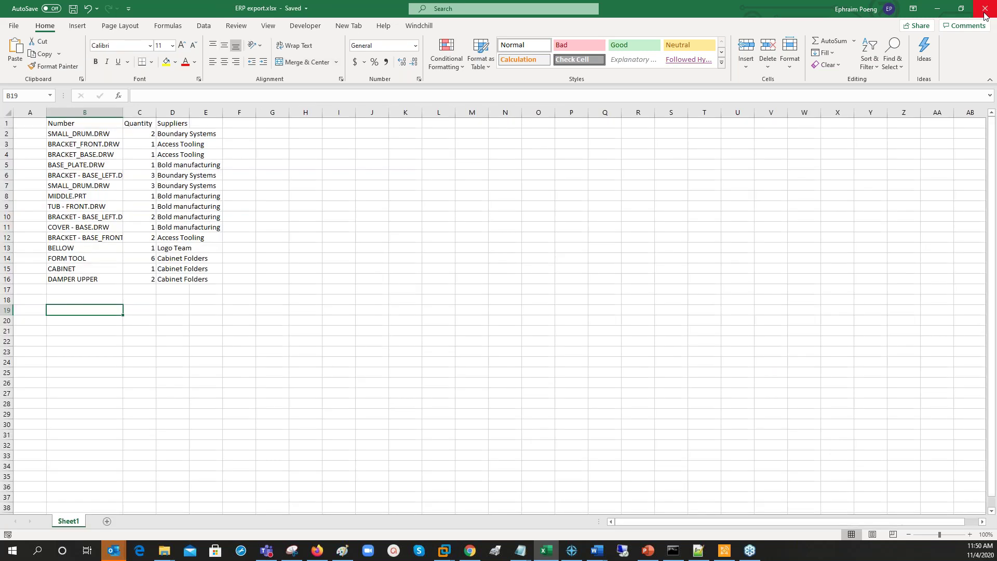
Minimize the ERP export workbook and bring the PDSVISION BOM table to the front.
{"action": "left_click", "coordinate": [985, 15]}
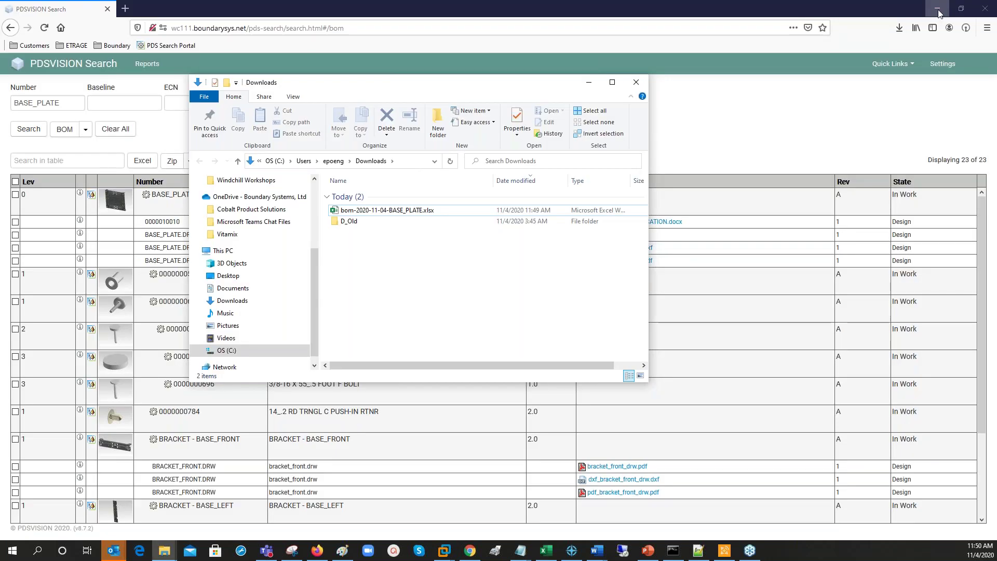
{"action": "left_click", "coordinate": [727, 114]}
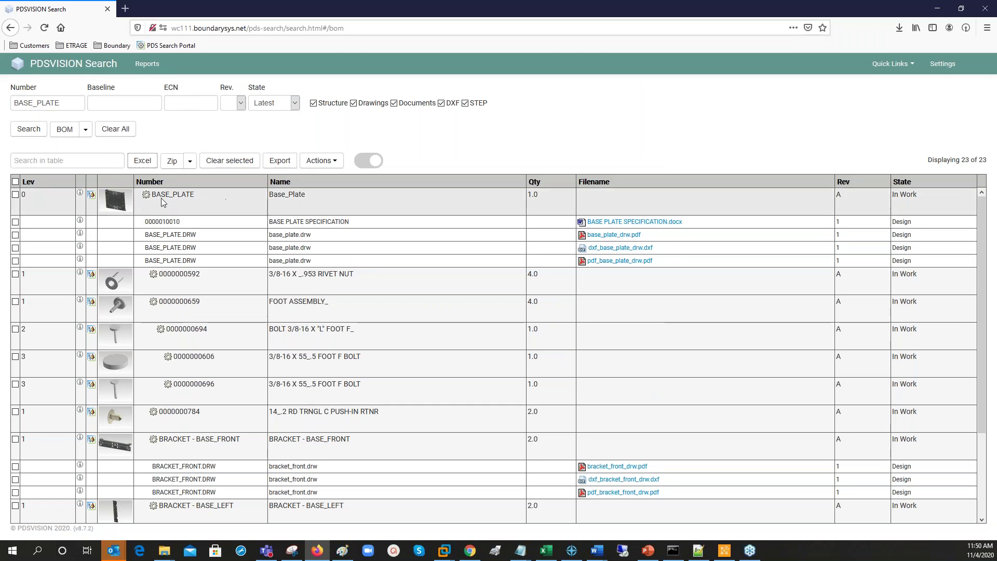
Export the BOM with its files as bom_BASE_PLATE.zip, previewing the DXF and PDF links.
{"action": "left_click", "coordinate": [279, 162]}
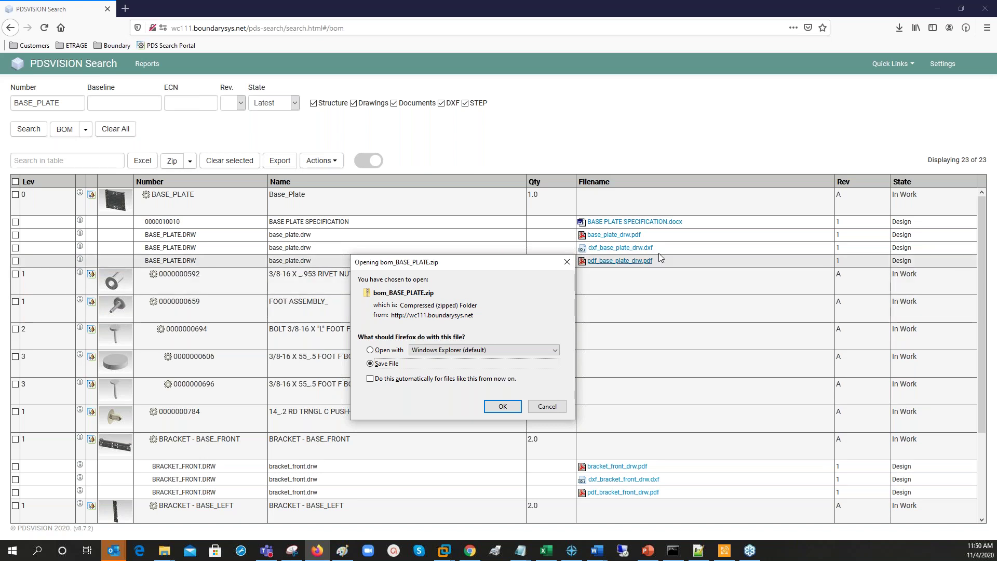
{"action": "mouse_move", "coordinate": [650, 252]}
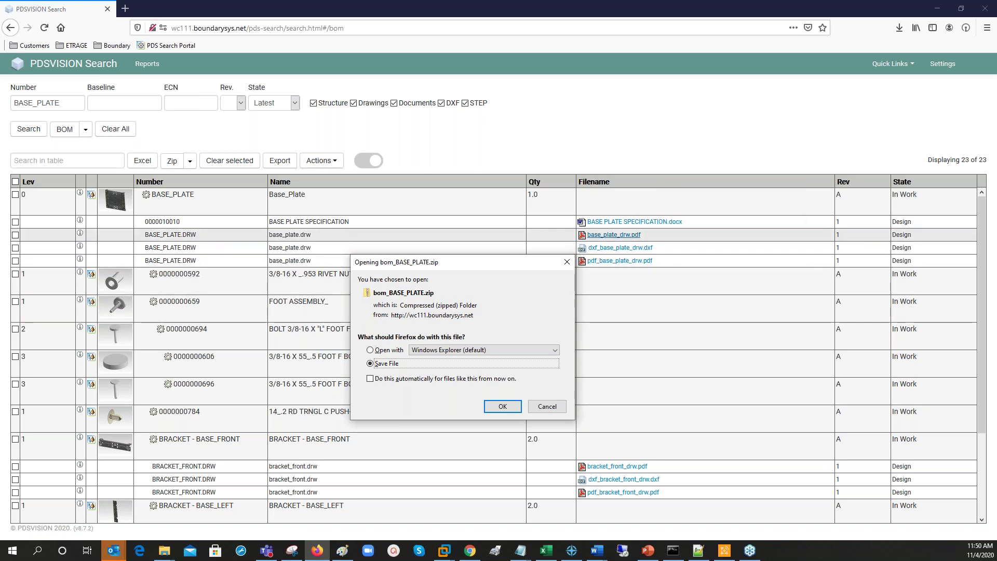
{"action": "mouse_move", "coordinate": [636, 268]}
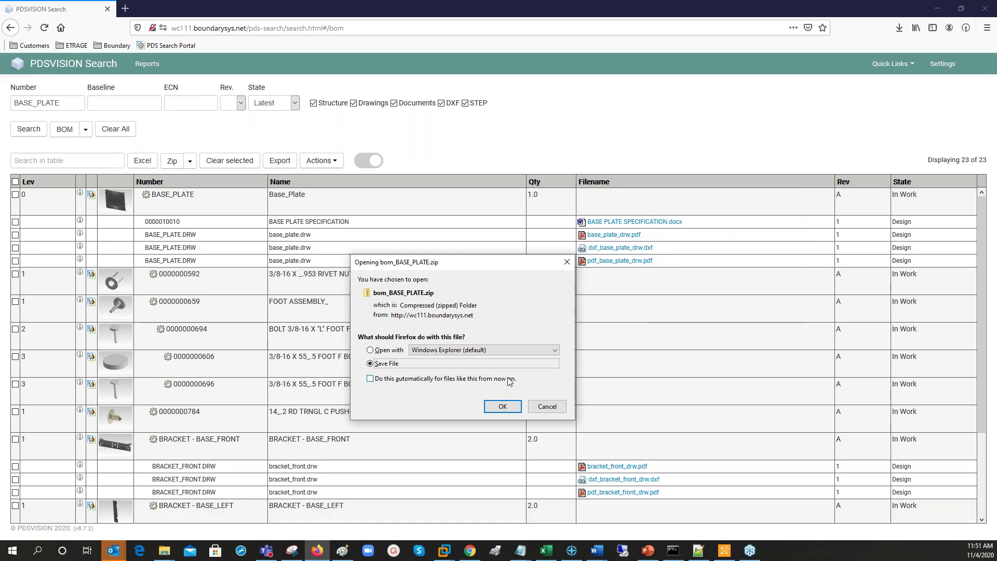
Cancel the bom_BASE_PLATE.zip download, leaving the BOM table in view.
{"action": "left_click", "coordinate": [550, 409]}
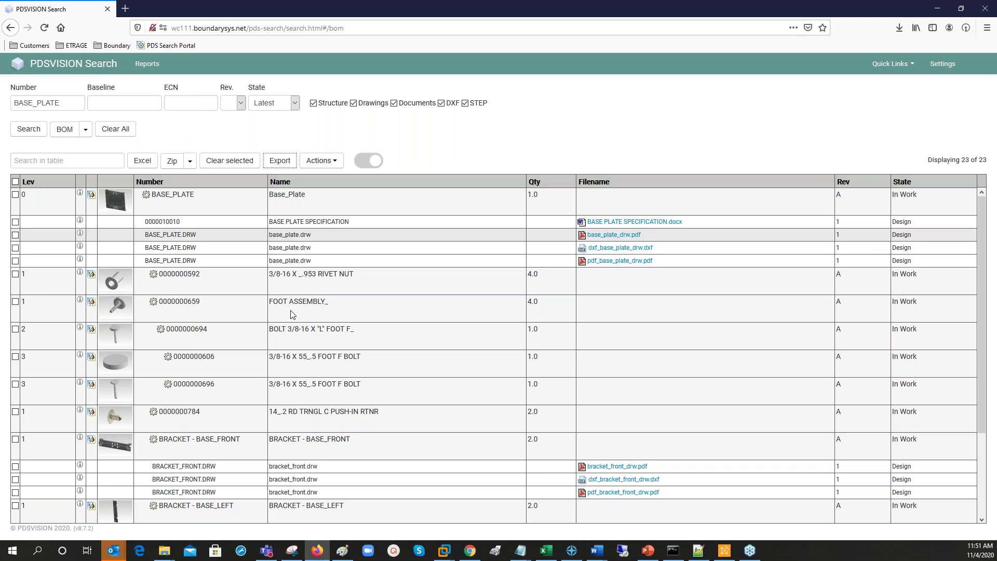
{"action": "mouse_move", "coordinate": [552, 555]}
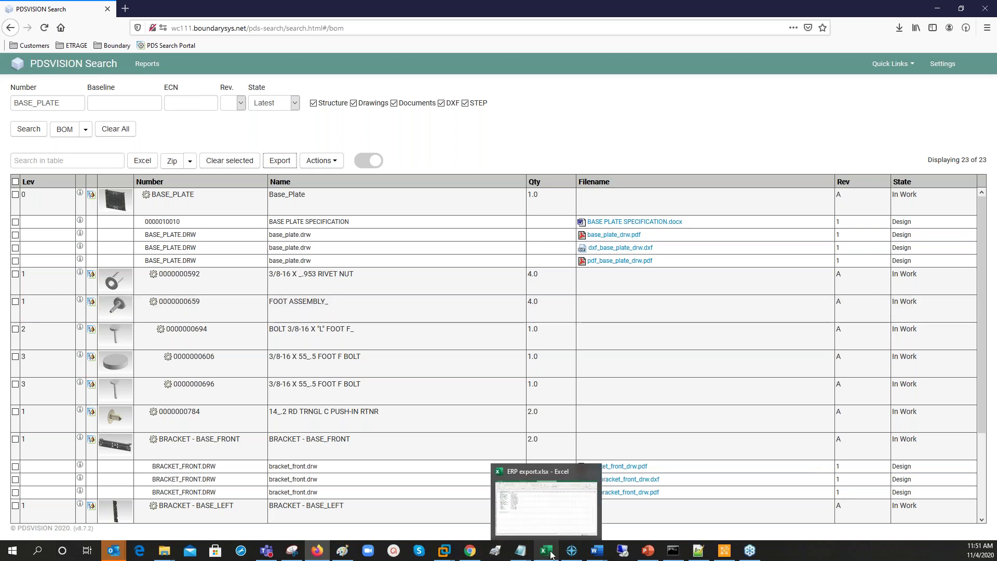
Bring up ERP export.xlsx and select its part numbers in B2:B16.
{"action": "left_click", "coordinate": [552, 555]}
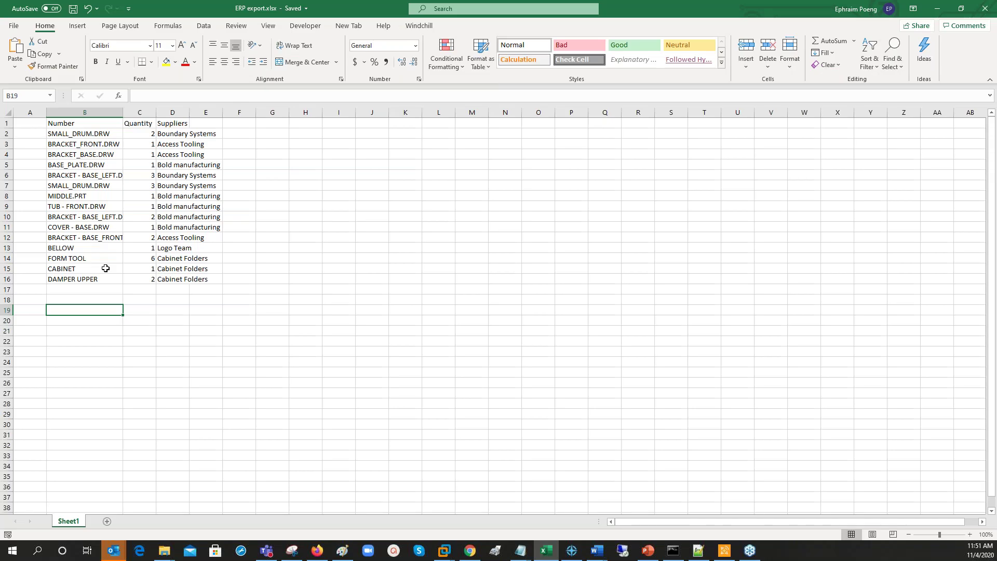
{"action": "left_click", "coordinate": [111, 297]}
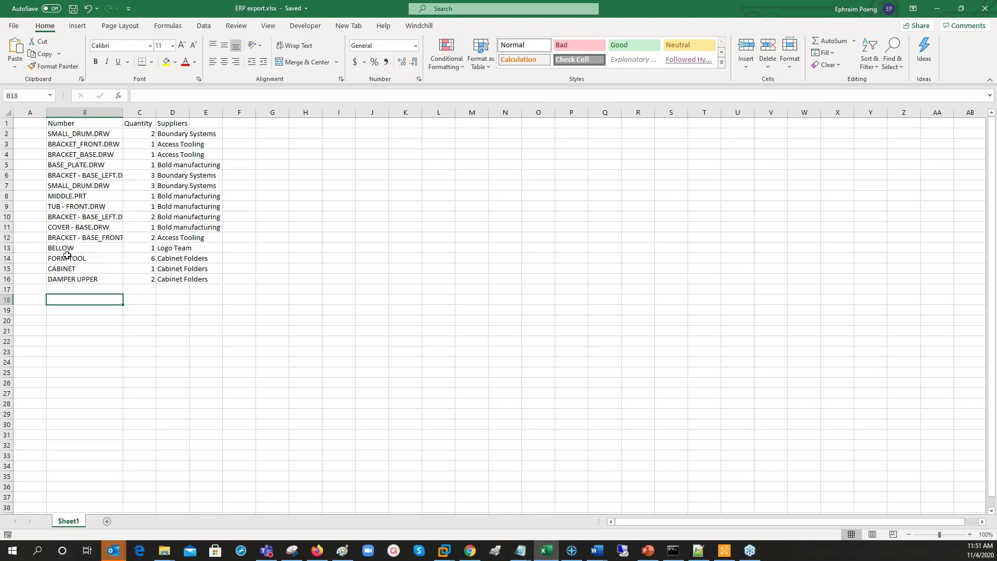
{"action": "left_click", "coordinate": [111, 135]}
{"action": "left_click_drag", "start_coordinate": [108, 134], "coordinate": [98, 276]}
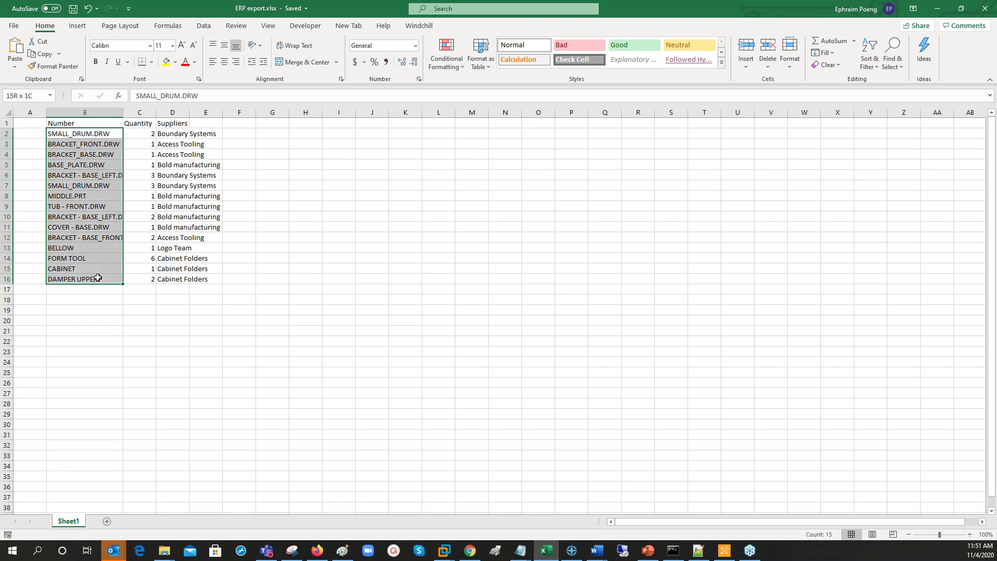
{"action": "left_click", "coordinate": [95, 360]}
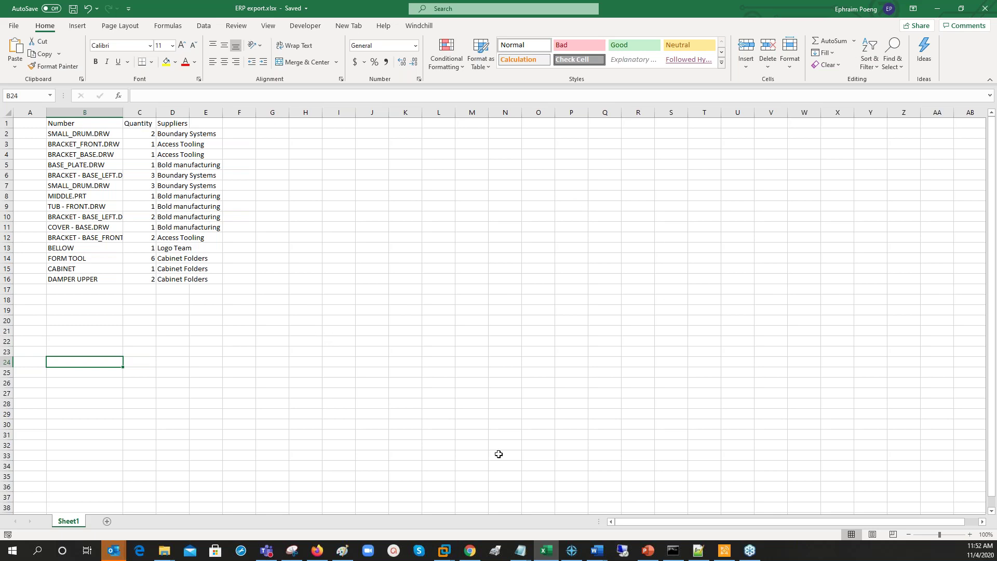
Switch briefly to File Explorer, then minimize Excel to reveal PDSVISION Search.
{"action": "left_click", "coordinate": [158, 554]}
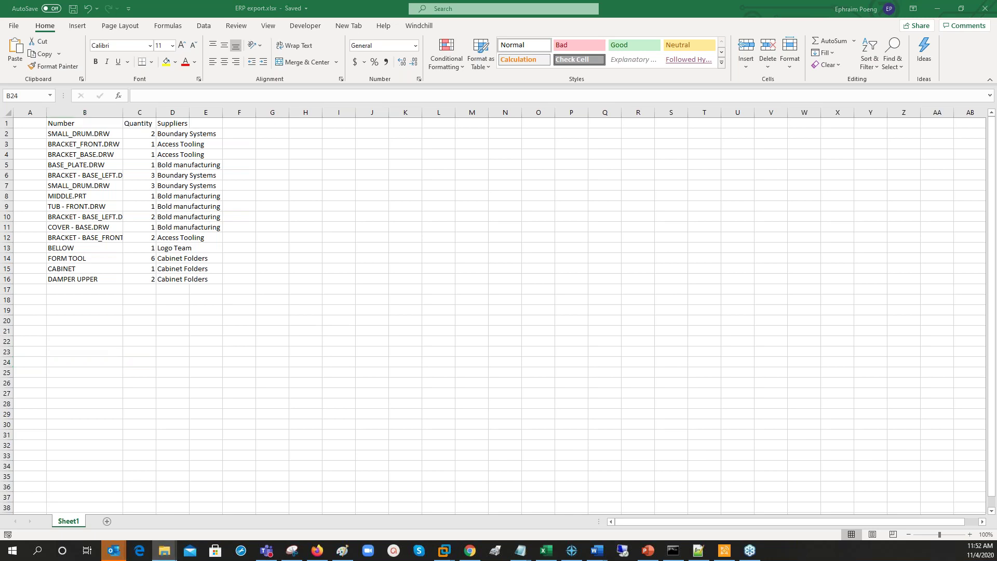
{"action": "left_click", "coordinate": [937, 10]}
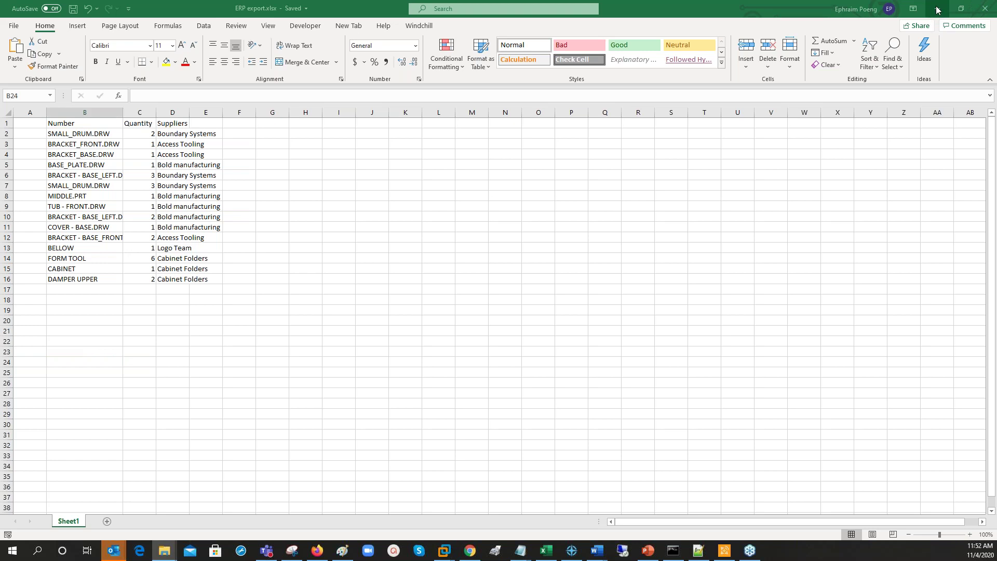
{"action": "left_click", "coordinate": [938, 10]}
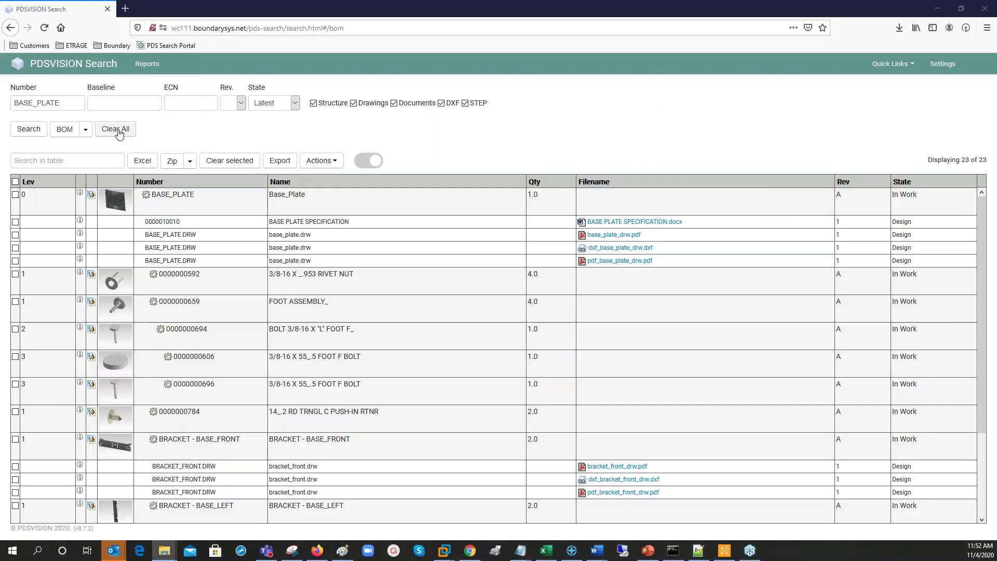
Clear the form and load ERP export.xlsx's Number column as the part number criterion.
{"action": "left_click", "coordinate": [115, 129]}
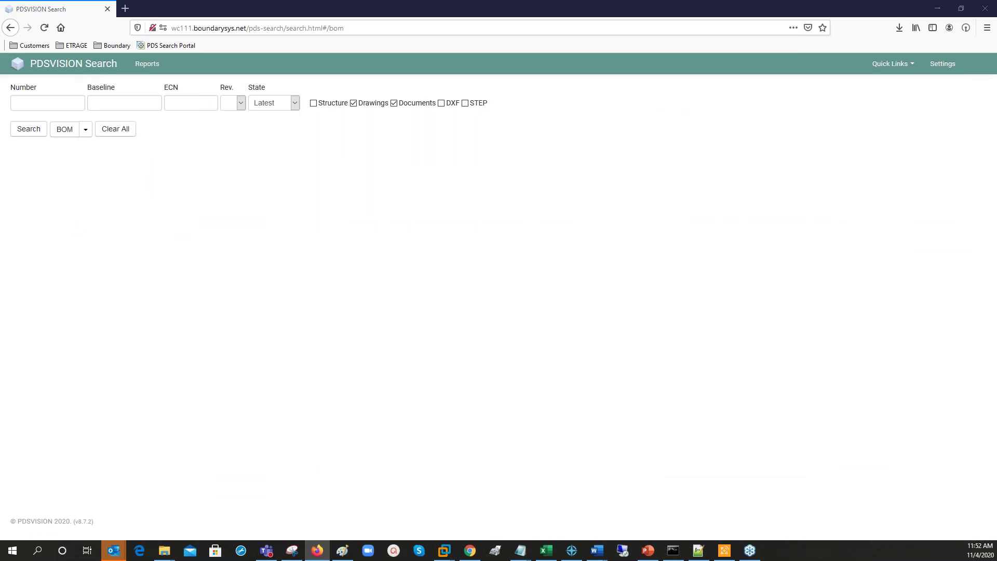
{"action": "left_click_drag", "start_coordinate": [0, 275], "coordinate": [416, 278]}
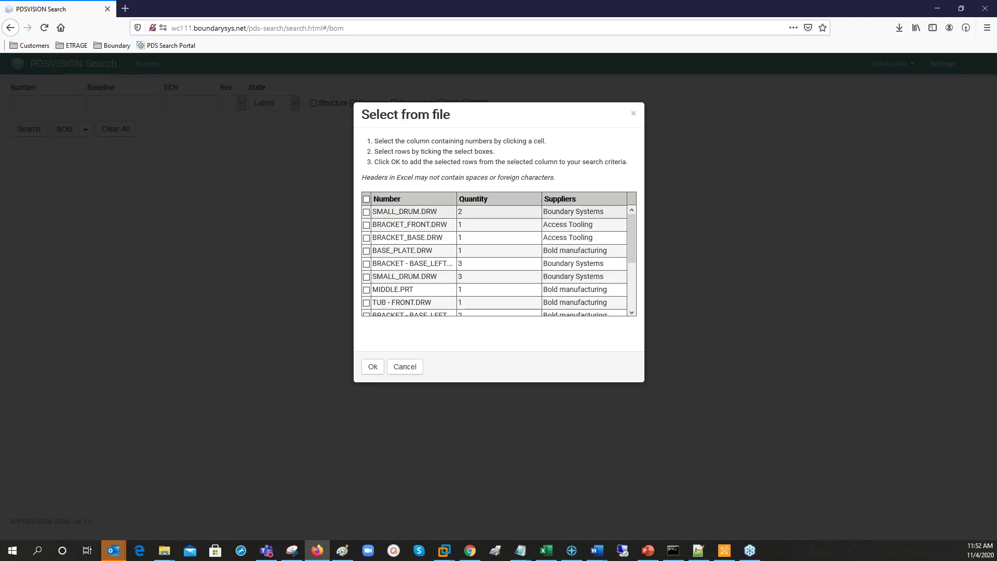
{"action": "left_click", "coordinate": [366, 199]}
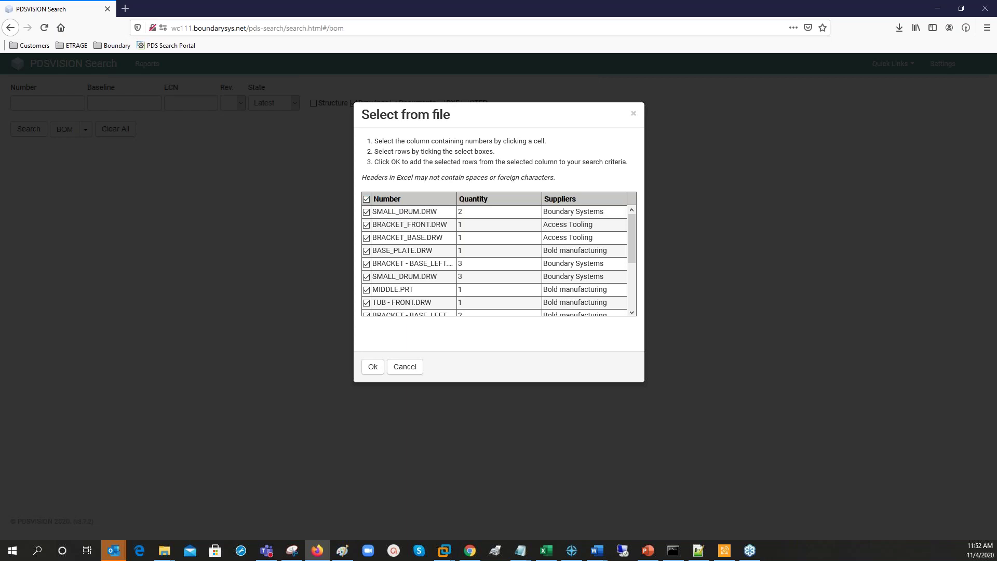
{"action": "left_click", "coordinate": [408, 218]}
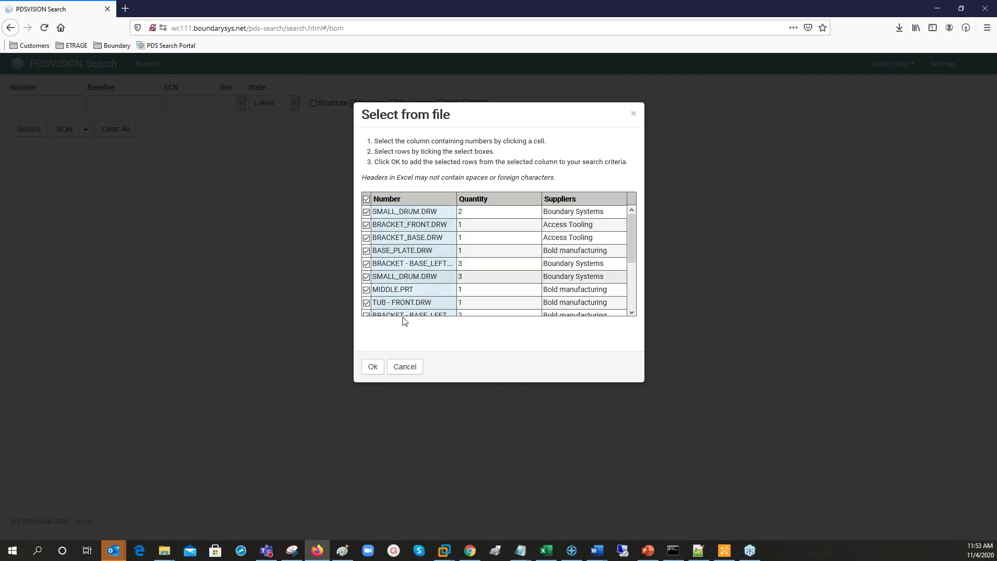
{"action": "left_click", "coordinate": [373, 367]}
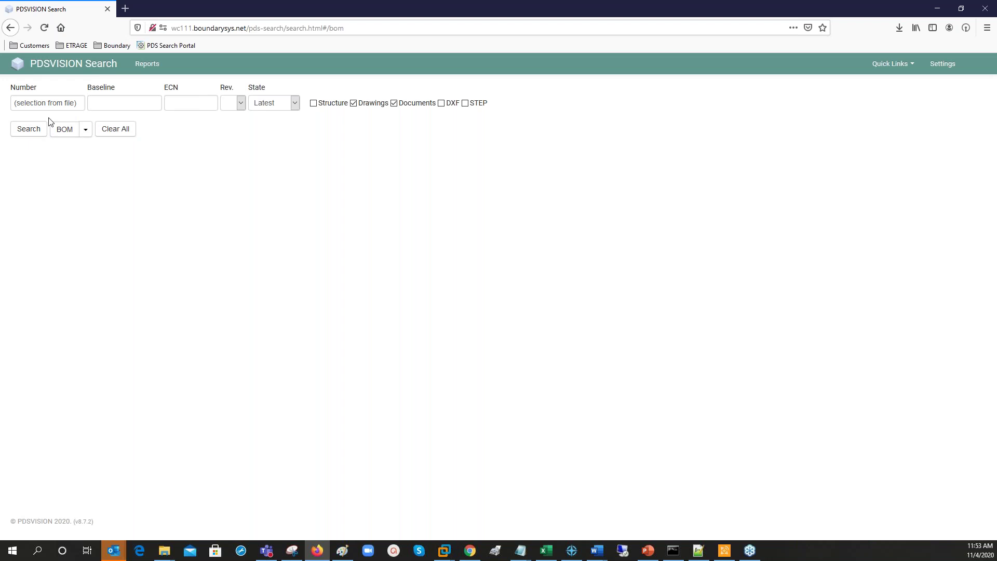
Run the search and scroll through the 14 results for the file's part numbers.
{"action": "left_click", "coordinate": [37, 130]}
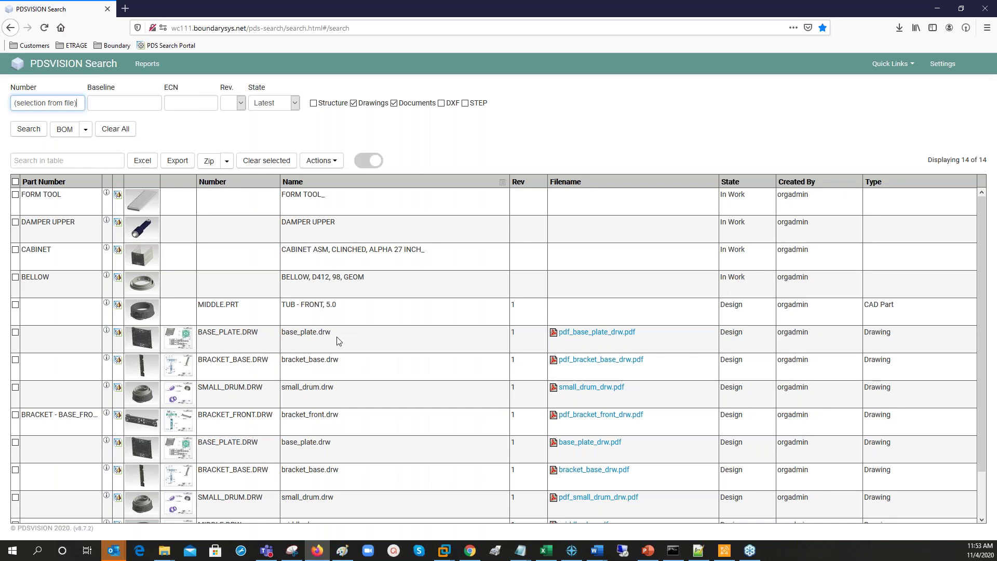
{"action": "scroll", "coordinate": [311, 342], "scroll_direction": "down", "scroll_amount": 2}
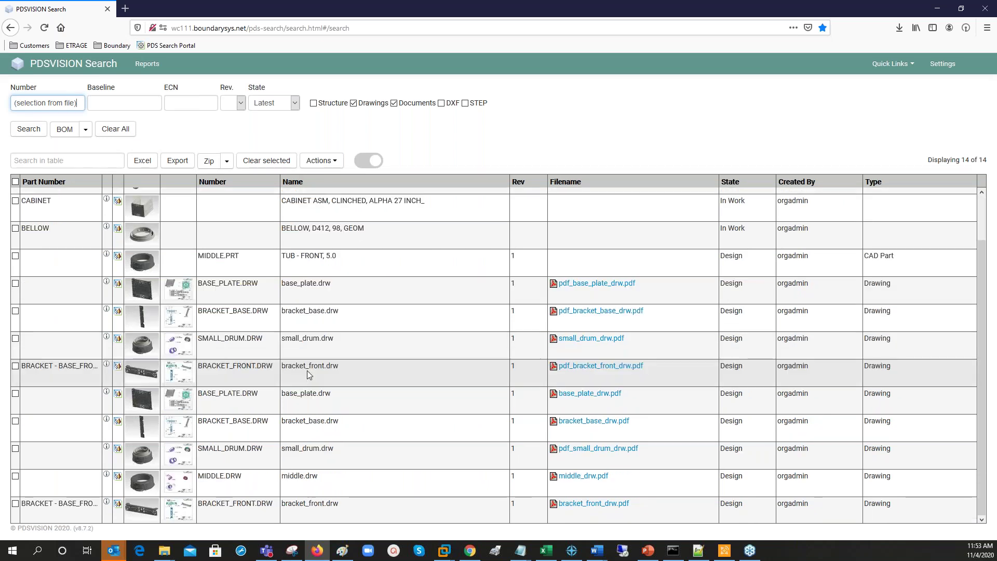
{"action": "scroll", "coordinate": [296, 470], "scroll_direction": "up", "scroll_amount": 2}
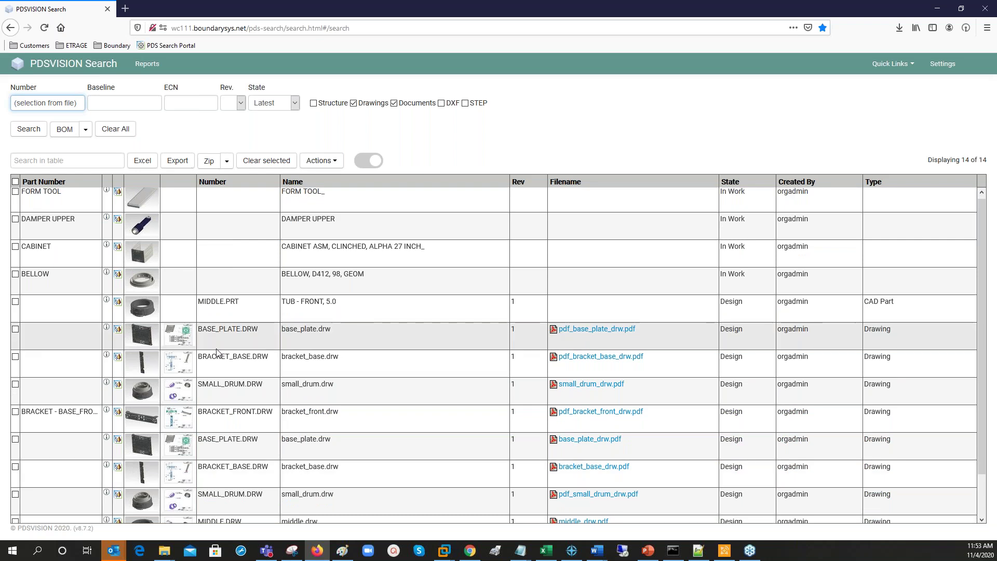
{"action": "scroll", "coordinate": [264, 402], "scroll_direction": "down", "scroll_amount": 2}
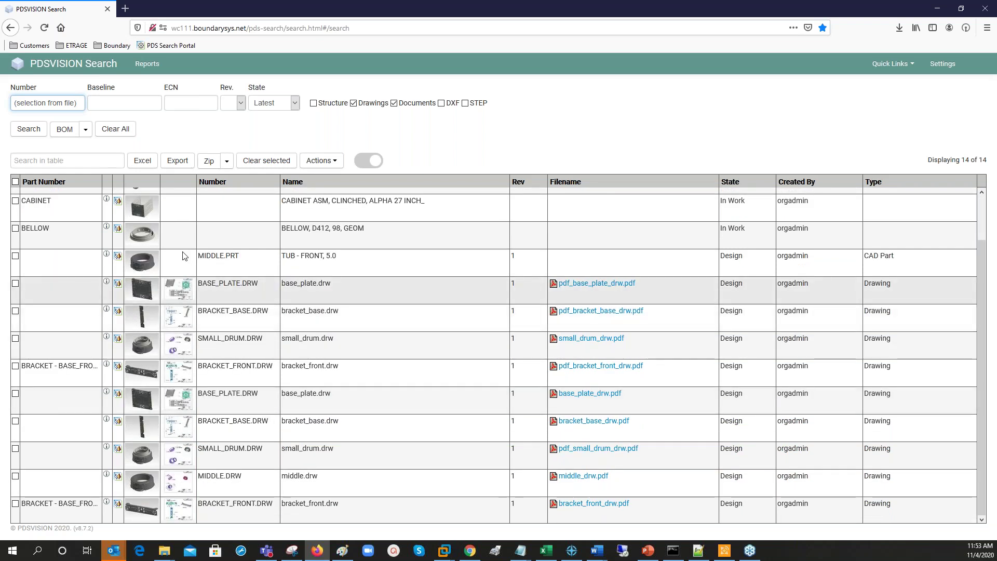
Filter the results by 'drw', select all 9 drawing rows, and open the Zip options.
{"action": "left_click", "coordinate": [56, 162]}
{"action": "type", "text": "d"}
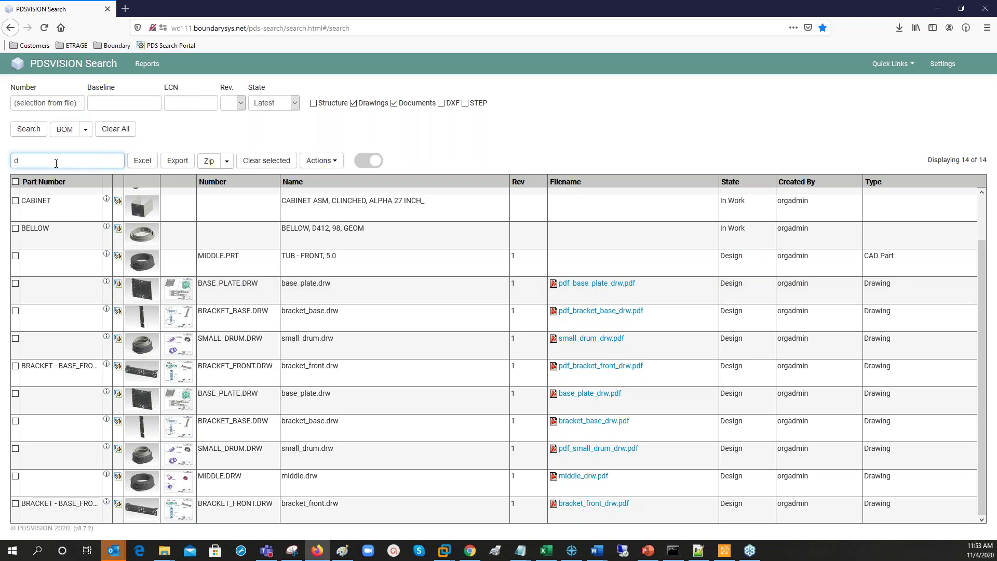
{"action": "type", "text": "rw"}
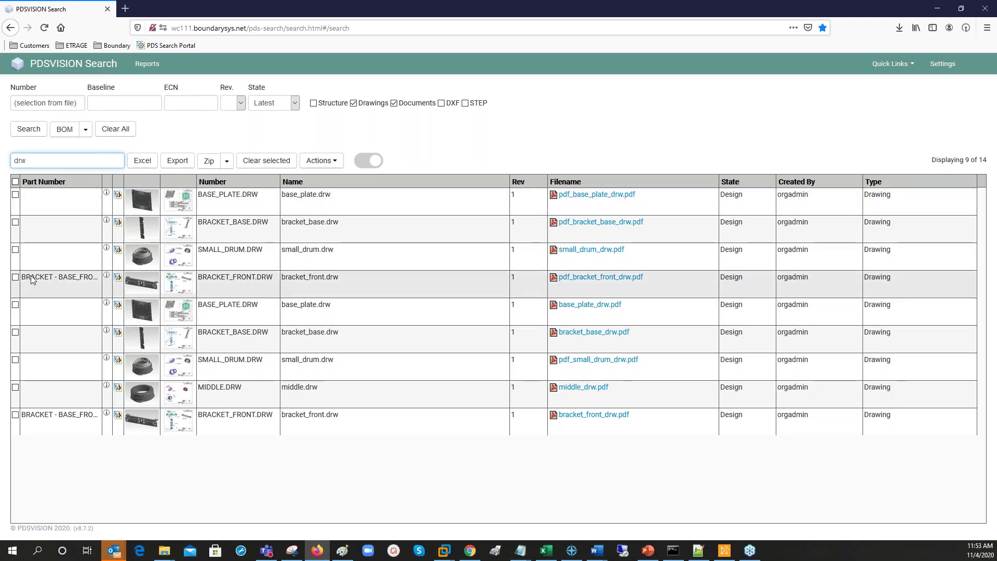
{"action": "left_click", "coordinate": [15, 181]}
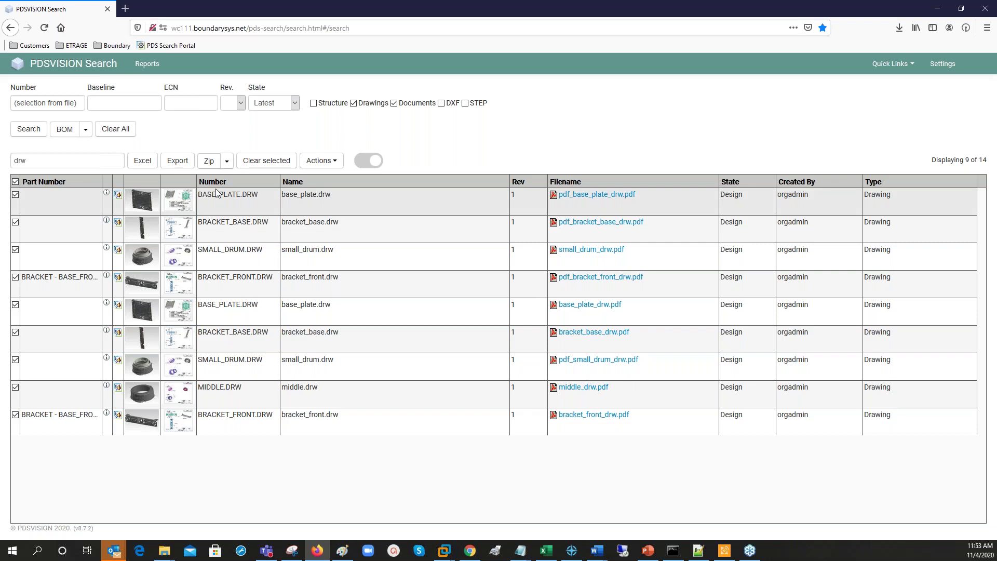
{"action": "left_click", "coordinate": [227, 161]}
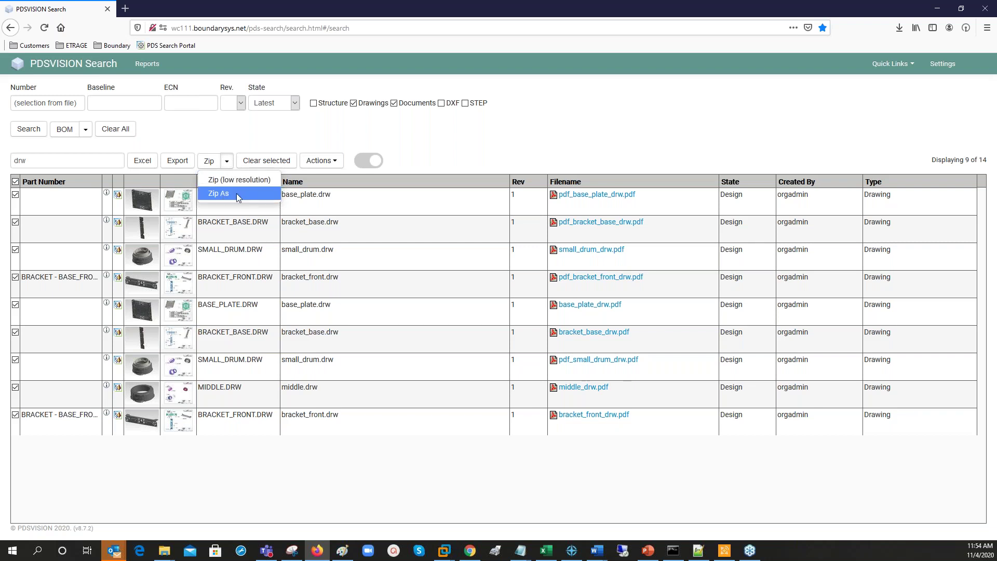
Save the selected drawings as 'Manufacturing A.zip' and show it in the Downloads folder.
{"action": "left_click", "coordinate": [237, 194]}
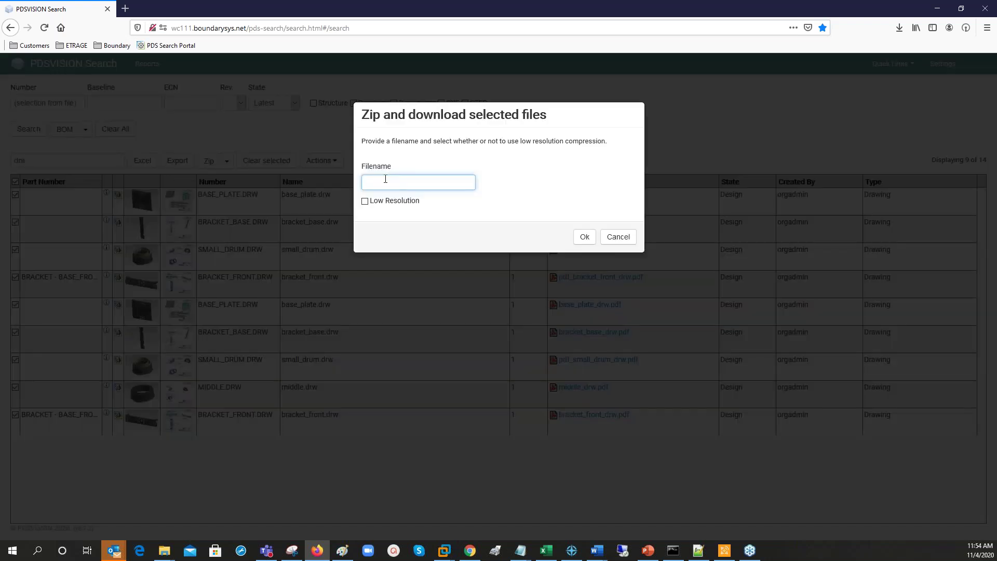
{"action": "type", "text": "Manufacturing A"}
{"action": "left_click", "coordinate": [586, 240]}
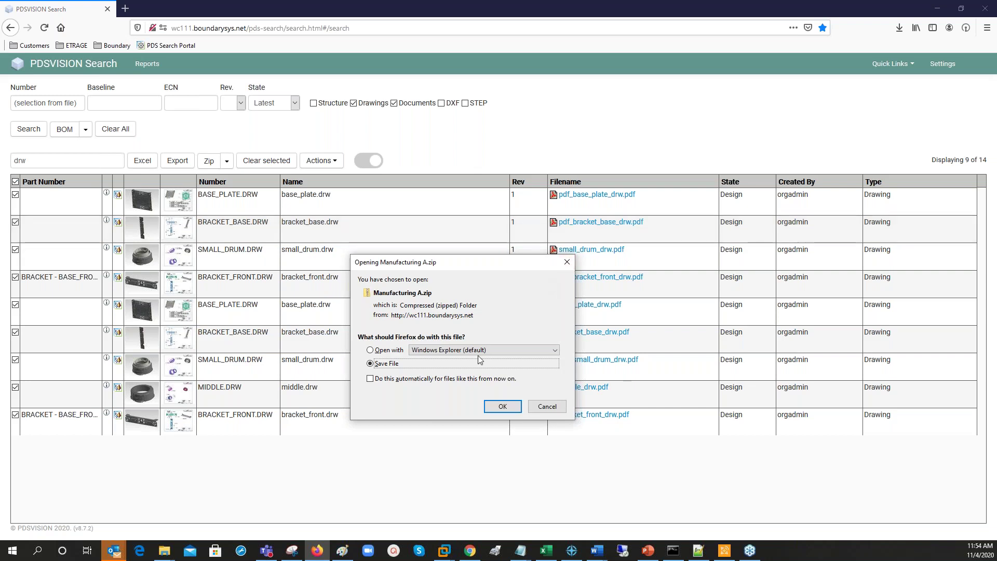
{"action": "left_click", "coordinate": [503, 406]}
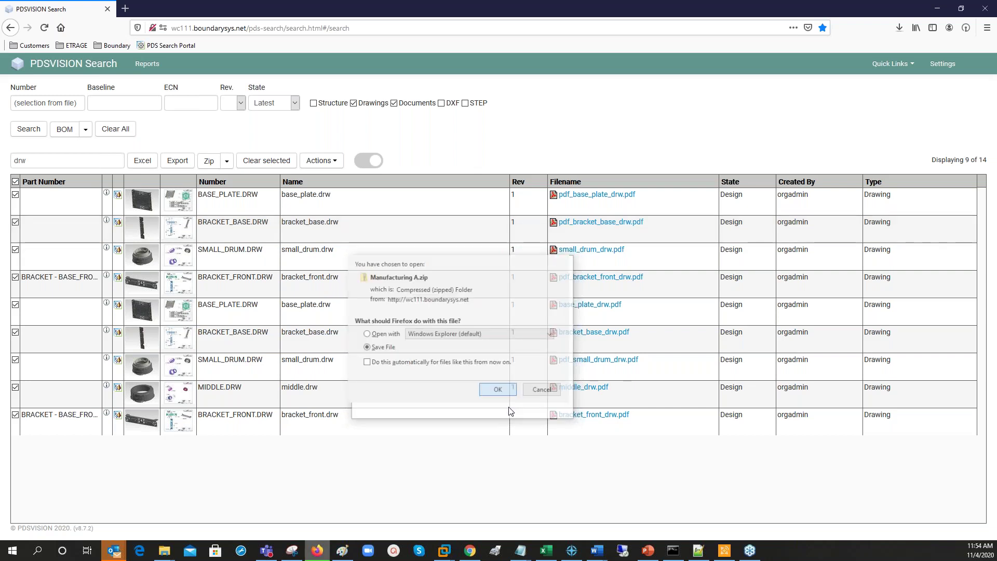
{"action": "left_click", "coordinate": [900, 29]}
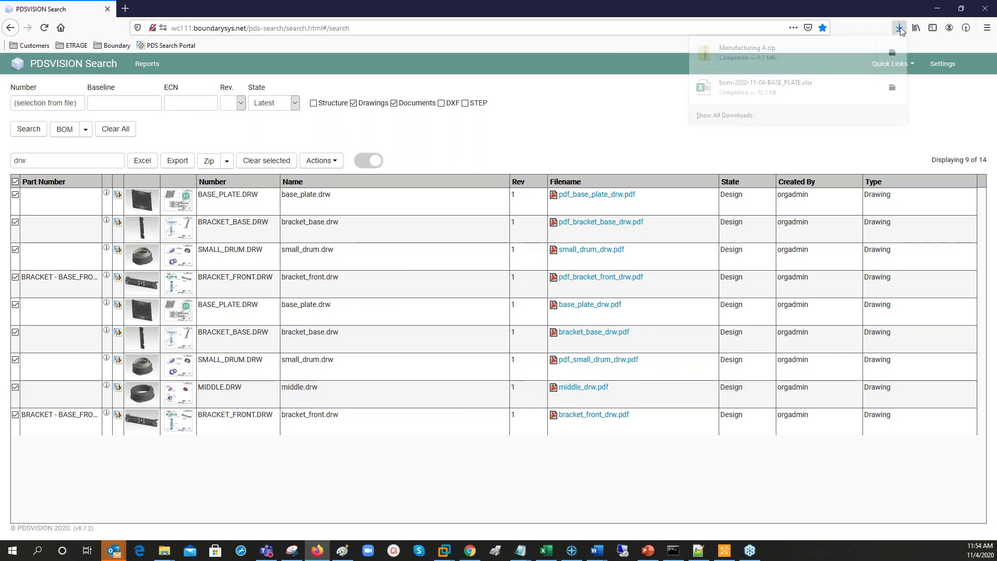
{"action": "left_click", "coordinate": [901, 29]}
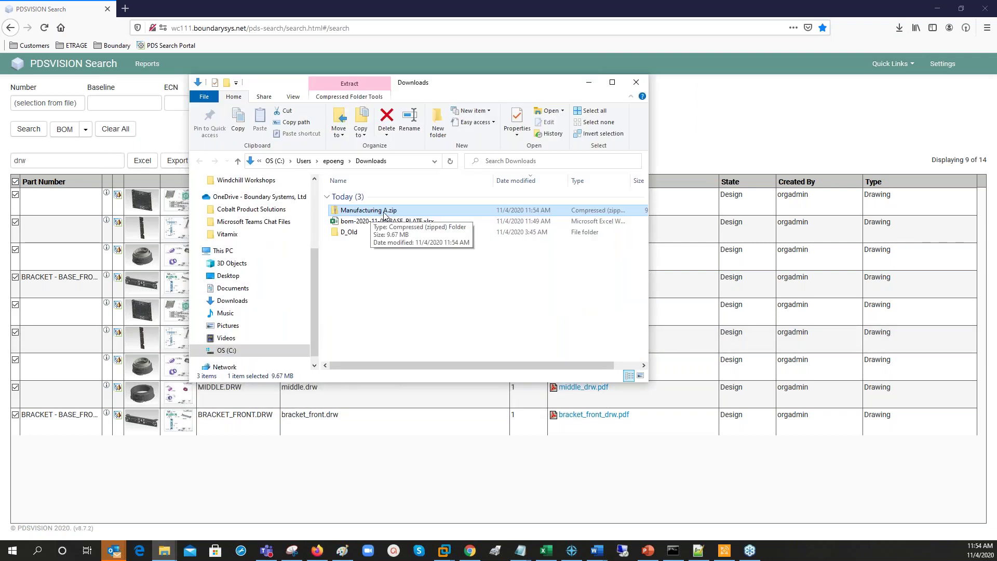
Open Manufacturing A.zip to check its nine PDF drawings, then close the window.
{"action": "double_click", "coordinate": [385, 214]}
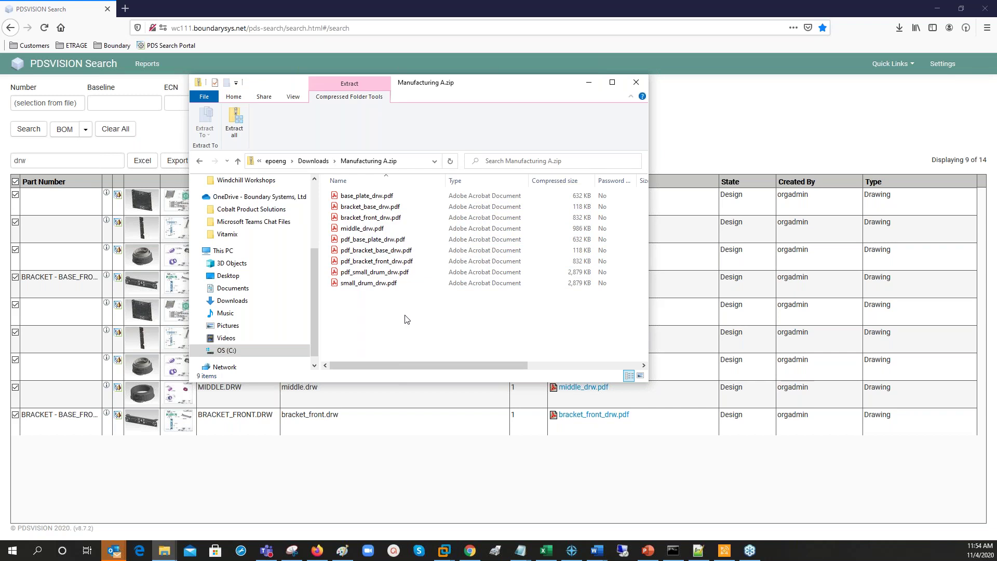
{"action": "left_click", "coordinate": [637, 83]}
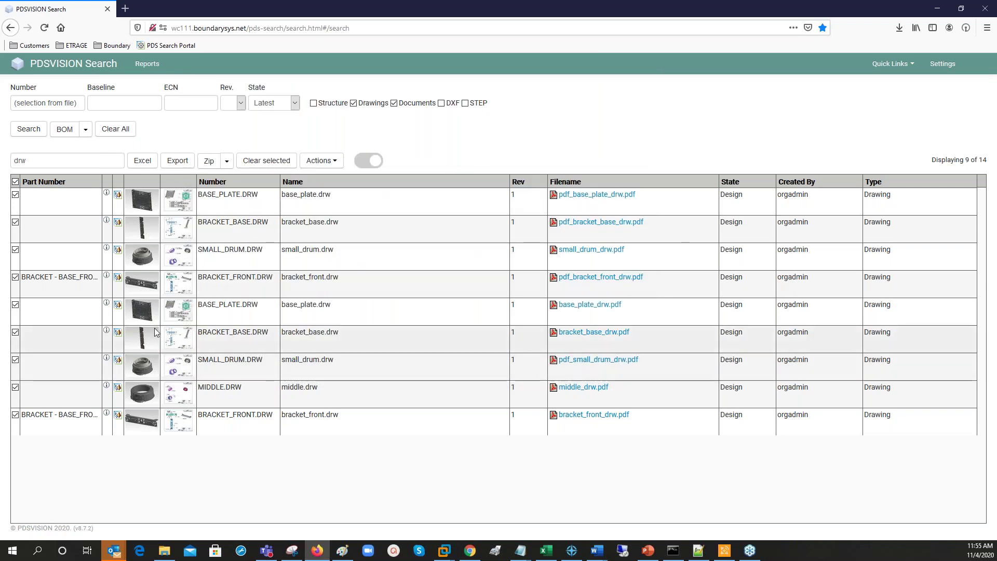
Clear the 'drw' table filter and run Where Used on DAMPER UPPER, revealing damper.asm.
{"action": "double_click", "coordinate": [20, 160]}
{"action": "key", "text": "BackSpace"}
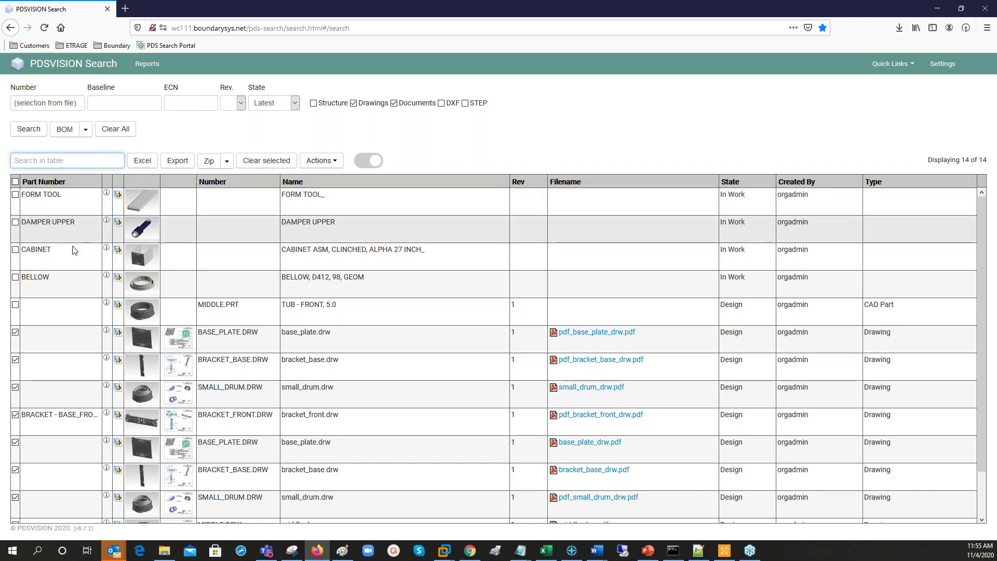
{"action": "left_click", "coordinate": [15, 224]}
{"action": "left_click", "coordinate": [325, 163]}
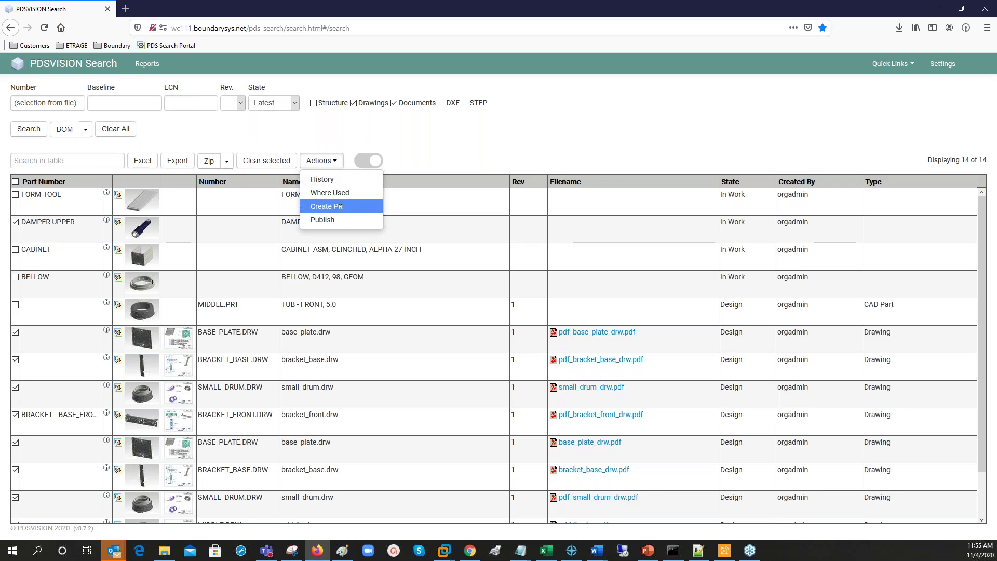
{"action": "left_click", "coordinate": [342, 193]}
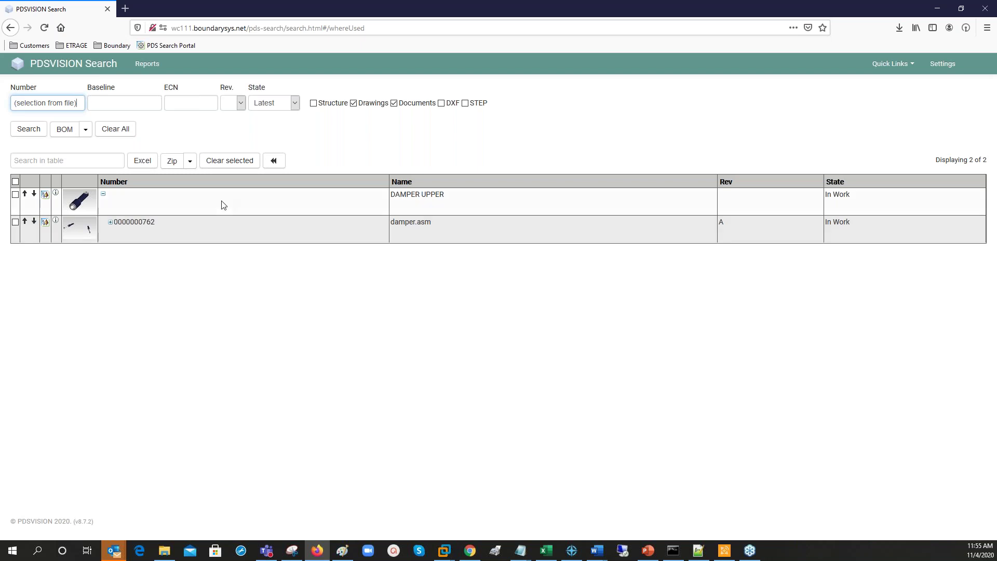
Go back to the 14 search results, clear all selections, and mark only MIDDLE.PRT.
{"action": "left_click", "coordinate": [274, 162]}
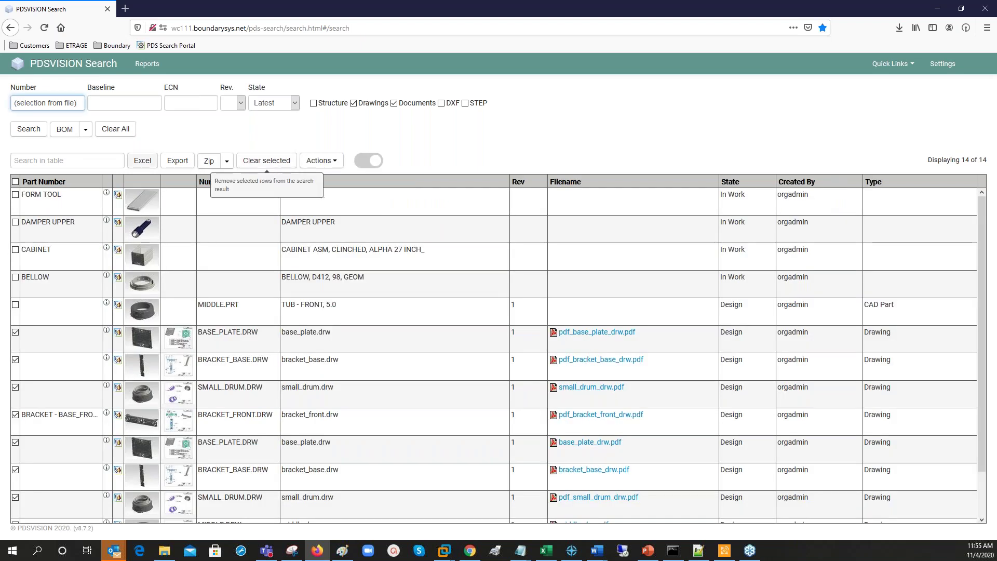
{"action": "left_click", "coordinate": [16, 182]}
{"action": "left_click", "coordinate": [16, 182]}
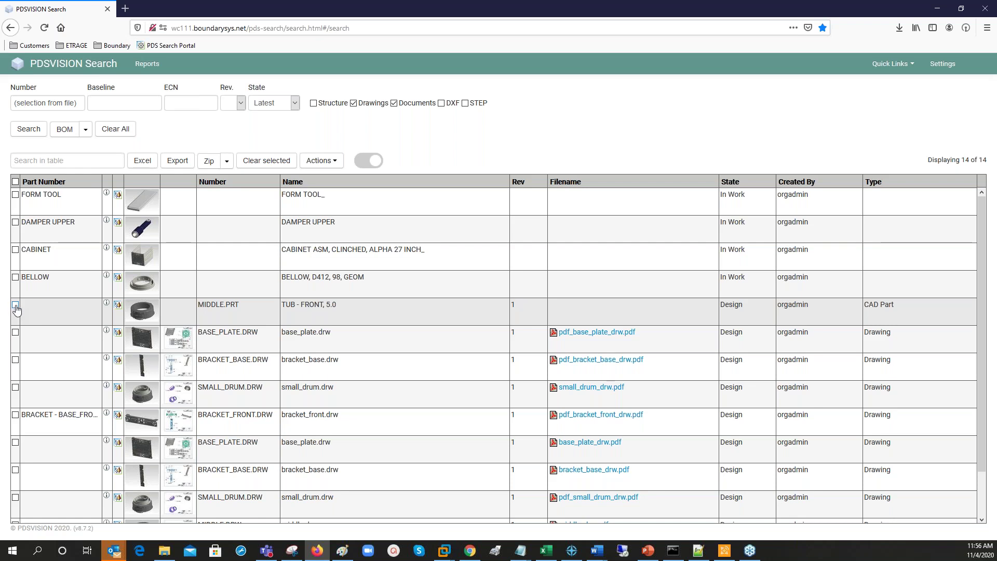
{"action": "left_click", "coordinate": [15, 306]}
Start a problem report for MIDDLE.PRT with the Washing Machine context.
{"action": "left_click", "coordinate": [320, 161]}
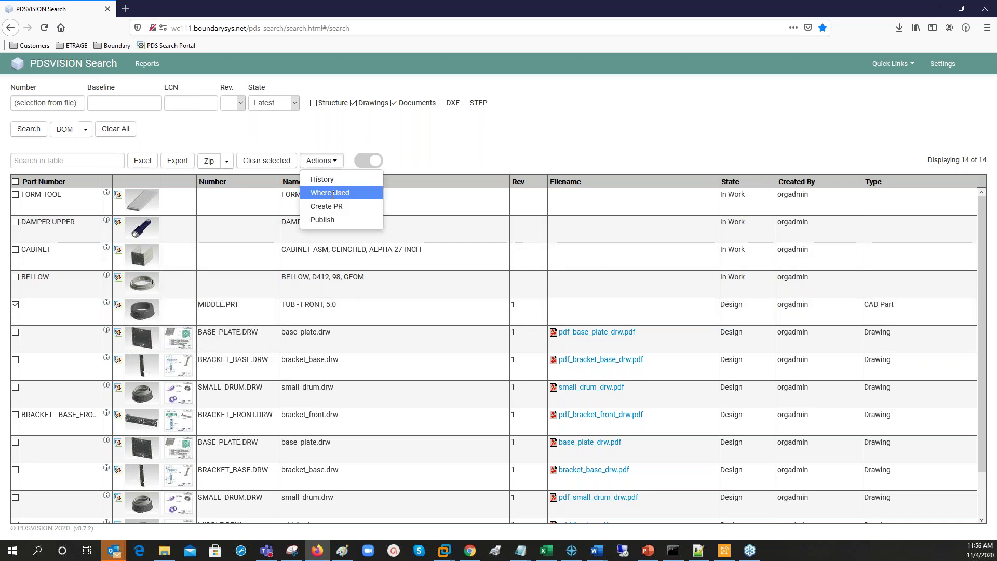
{"action": "left_click", "coordinate": [334, 207]}
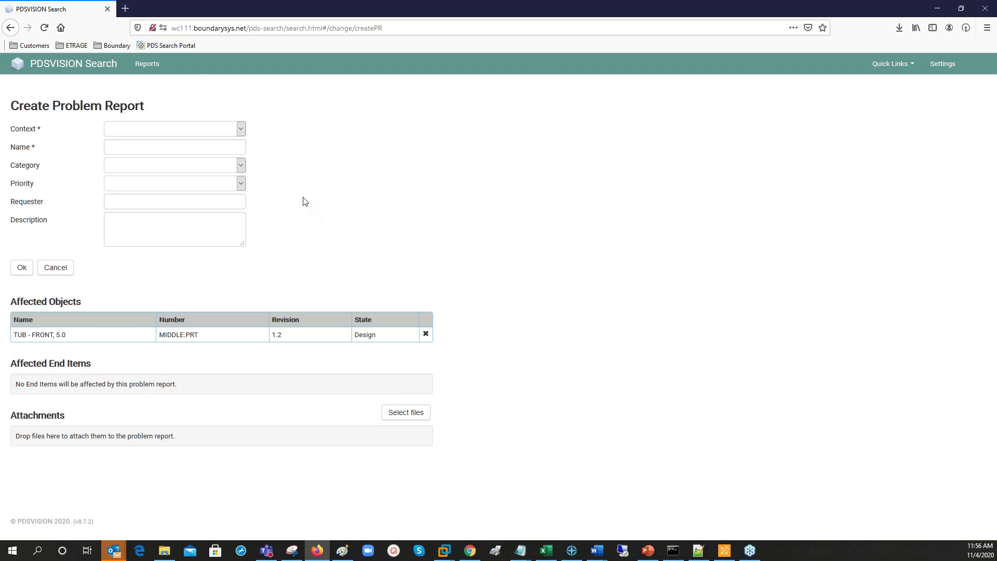
{"action": "left_click", "coordinate": [242, 130]}
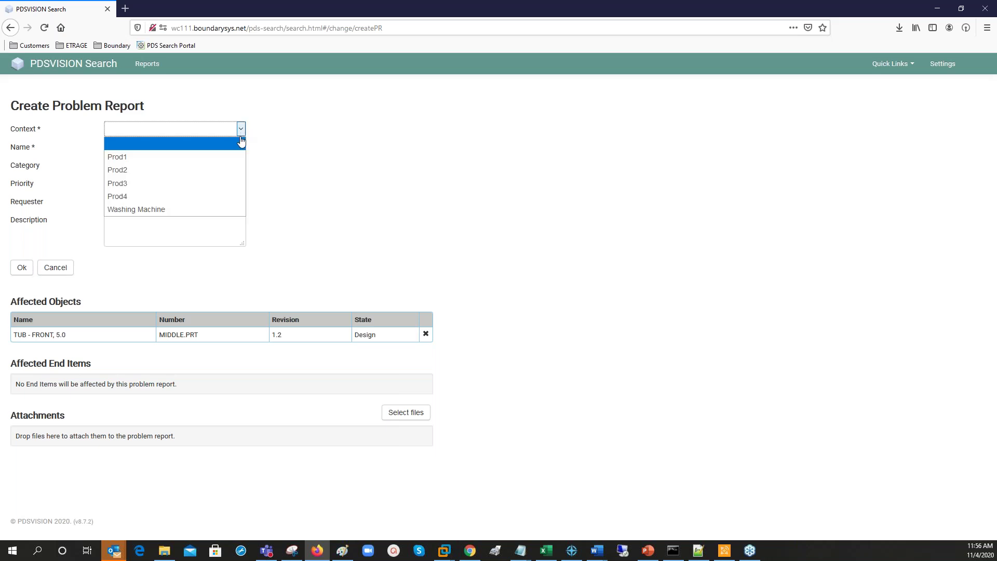
{"action": "left_click", "coordinate": [161, 210]}
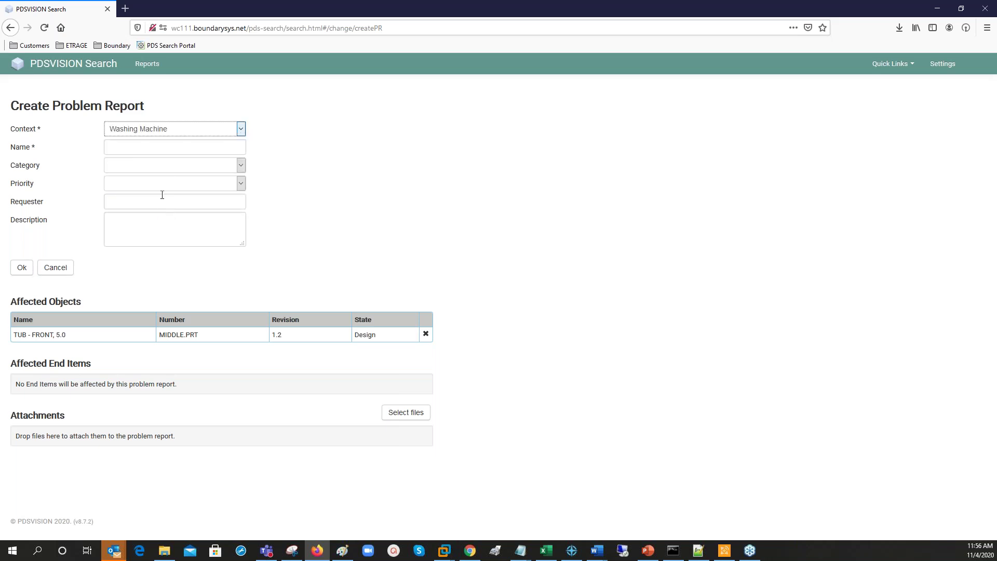
Name it Webinar2020, Quality Improvement, High priority, with requester and 'Change material to steel' description.
{"action": "left_click", "coordinate": [169, 149]}
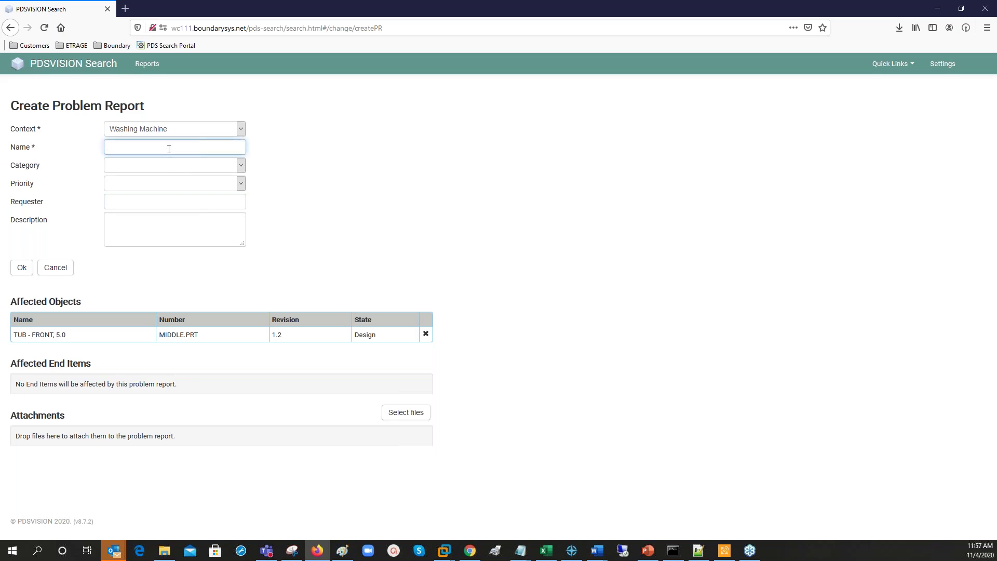
{"action": "type", "text": "Webinar2020"}
{"action": "left_click", "coordinate": [238, 169]}
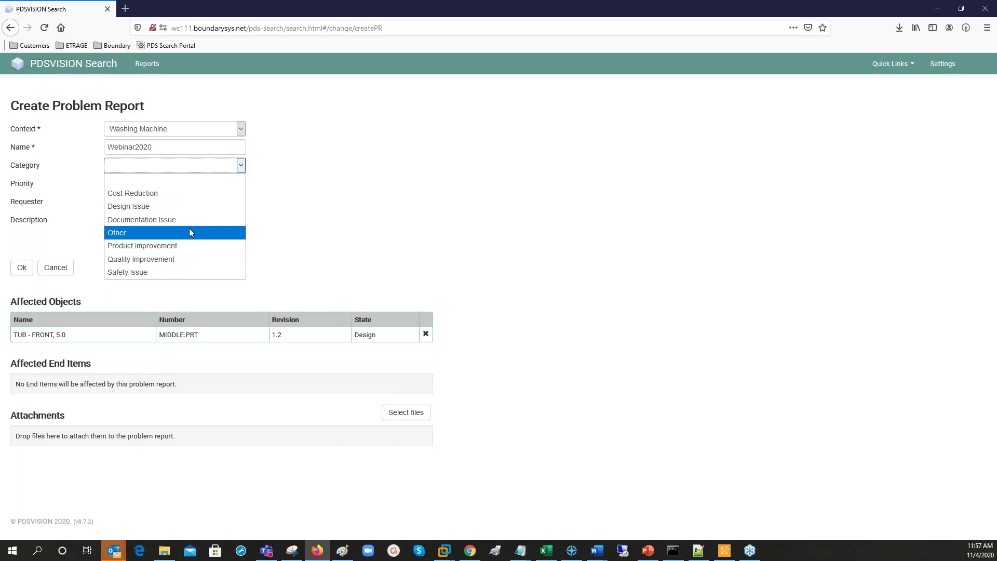
{"action": "left_click", "coordinate": [174, 260]}
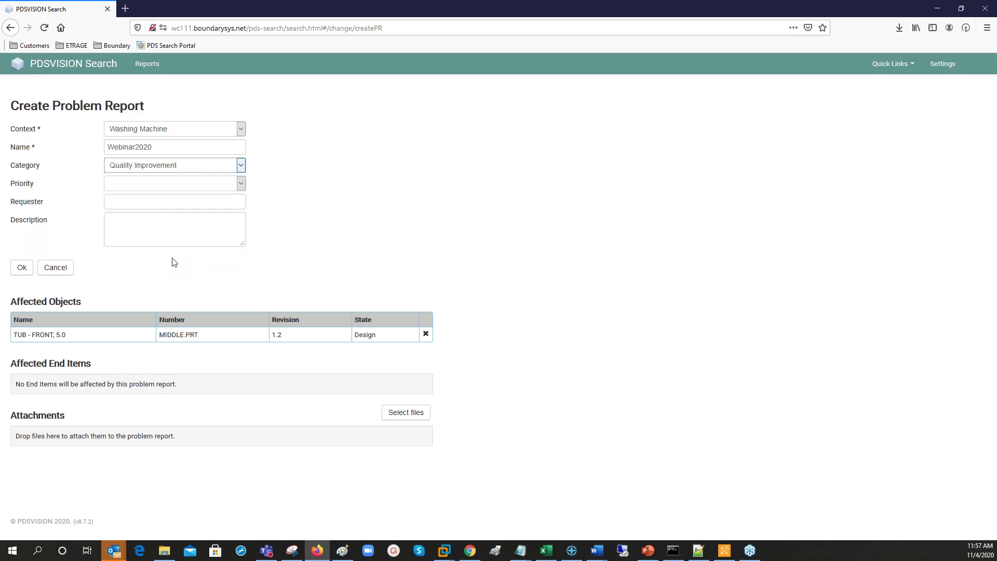
{"action": "left_click", "coordinate": [186, 189]}
{"action": "left_click", "coordinate": [160, 225]}
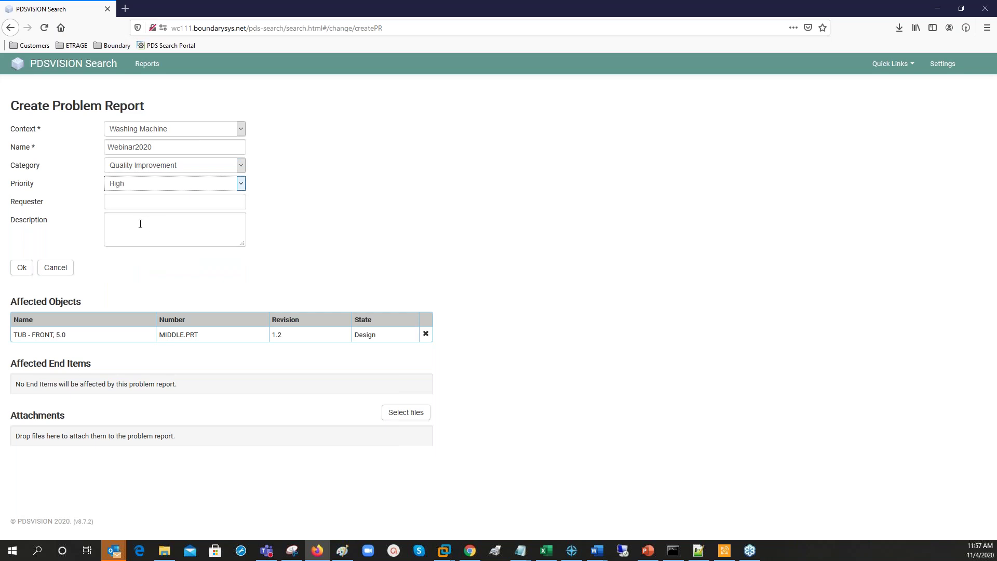
{"action": "left_click", "coordinate": [142, 206]}
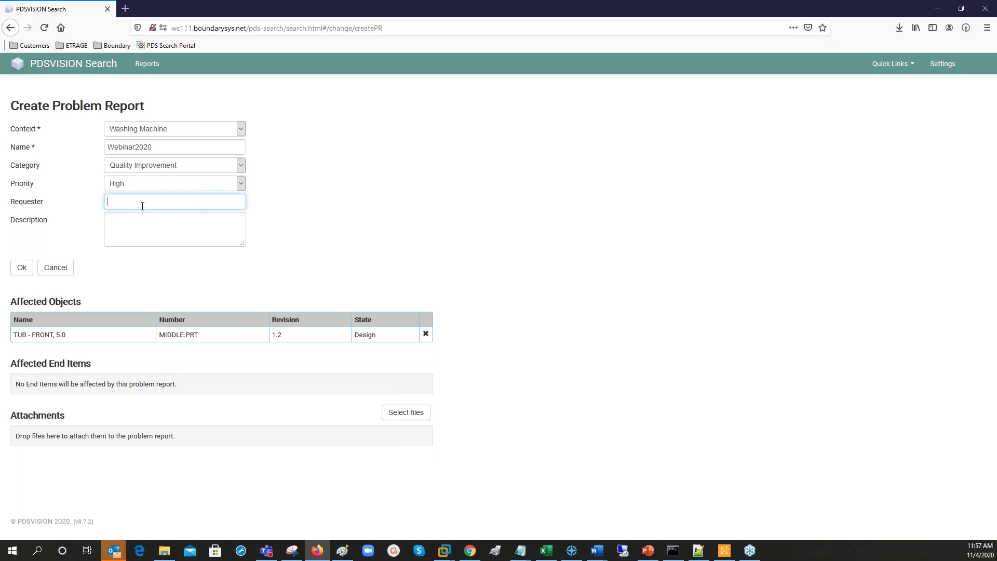
{"action": "type", "text": "Workshop A"}
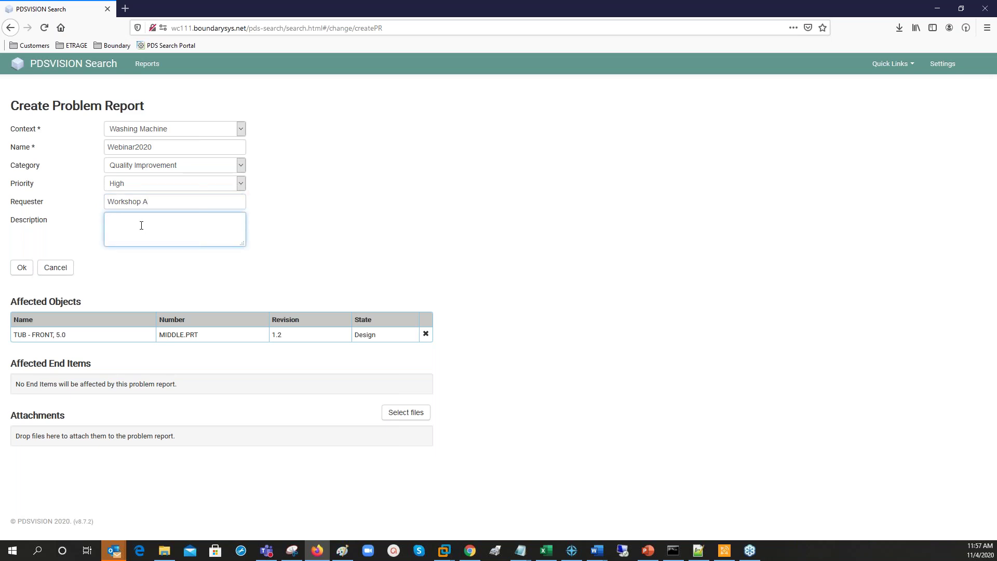
{"action": "type", "text": "Change material to steel"}
Submit the Webinar2020 report and list Open Problem Reports, showing new report 00005.
{"action": "left_click", "coordinate": [23, 268]}
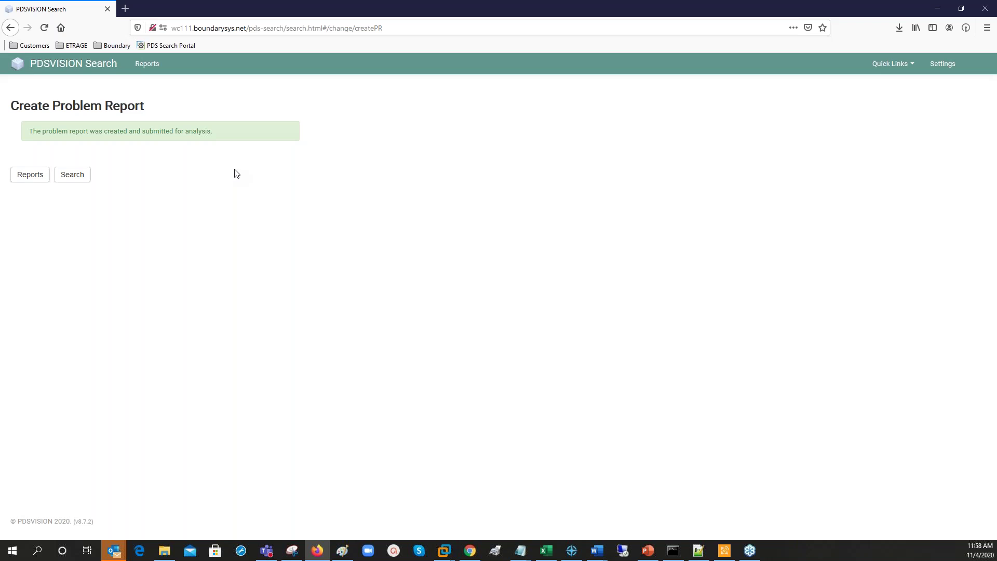
{"action": "left_click", "coordinate": [154, 66]}
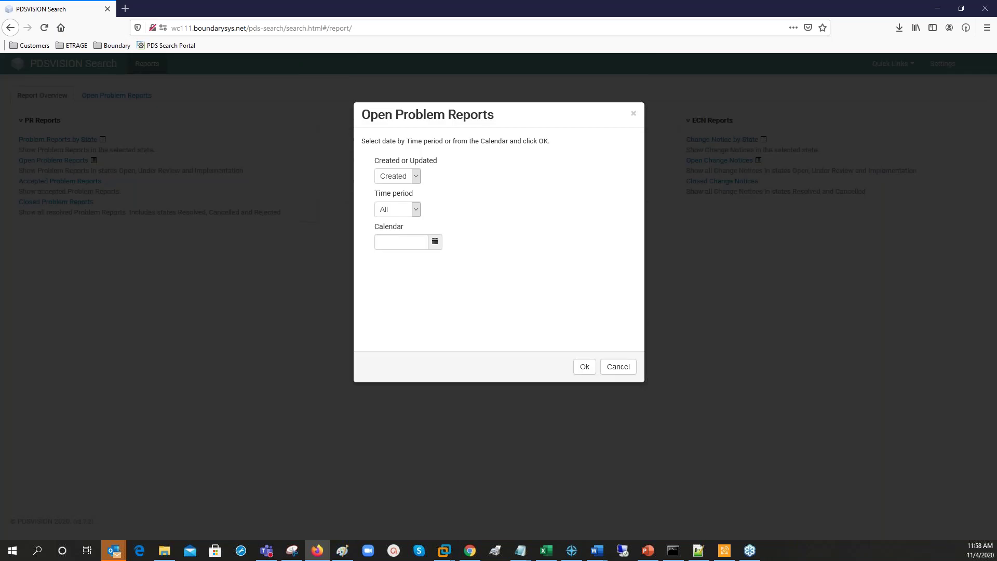
{"action": "left_click", "coordinate": [585, 366]}
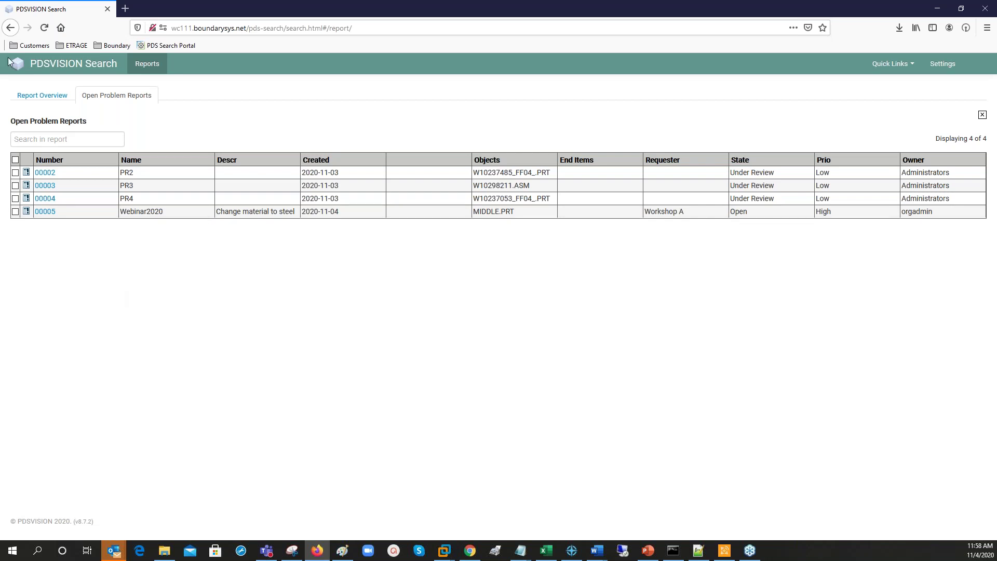
Return to the 14 search results and turn on the compact list with PDF preview.
{"action": "left_click", "coordinate": [78, 68]}
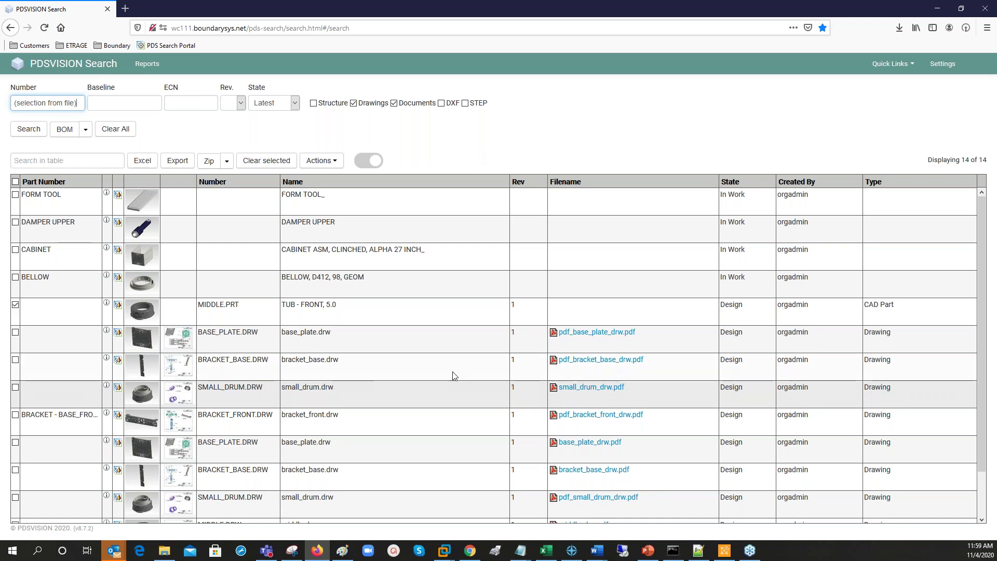
{"action": "scroll", "coordinate": [406, 322], "scroll_direction": "down", "scroll_amount": 1}
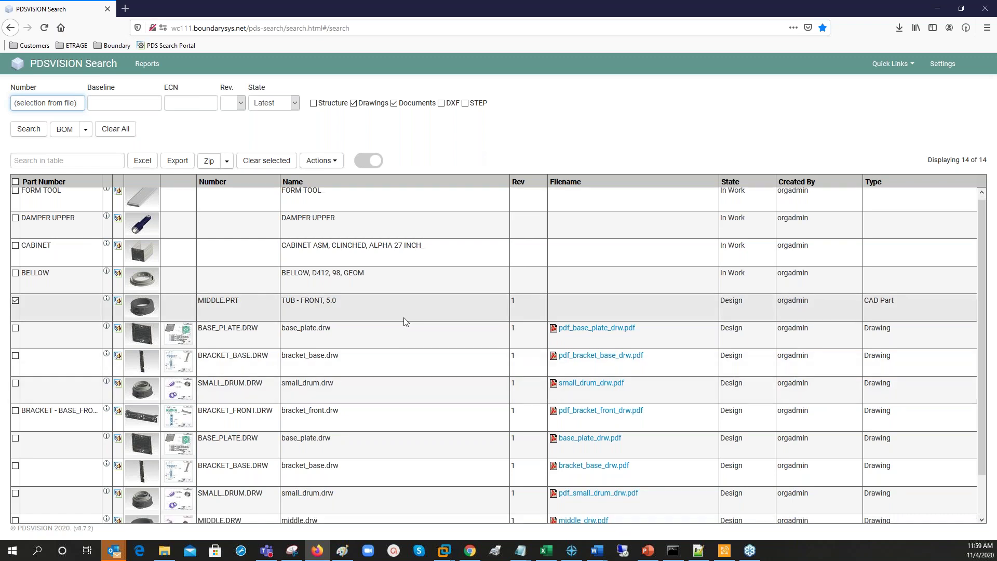
{"action": "scroll", "coordinate": [378, 322], "scroll_direction": "down", "scroll_amount": 2}
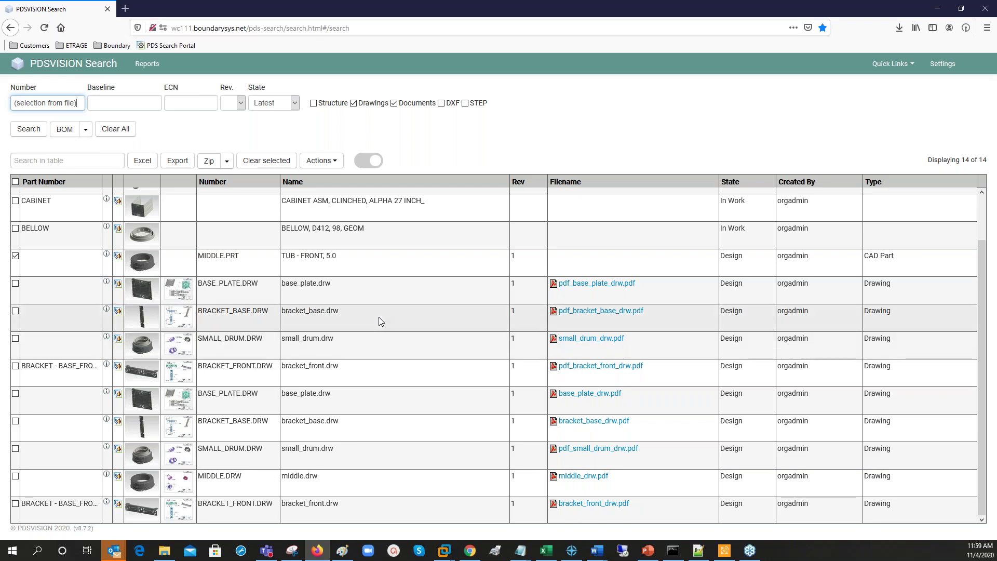
{"action": "left_click", "coordinate": [366, 161]}
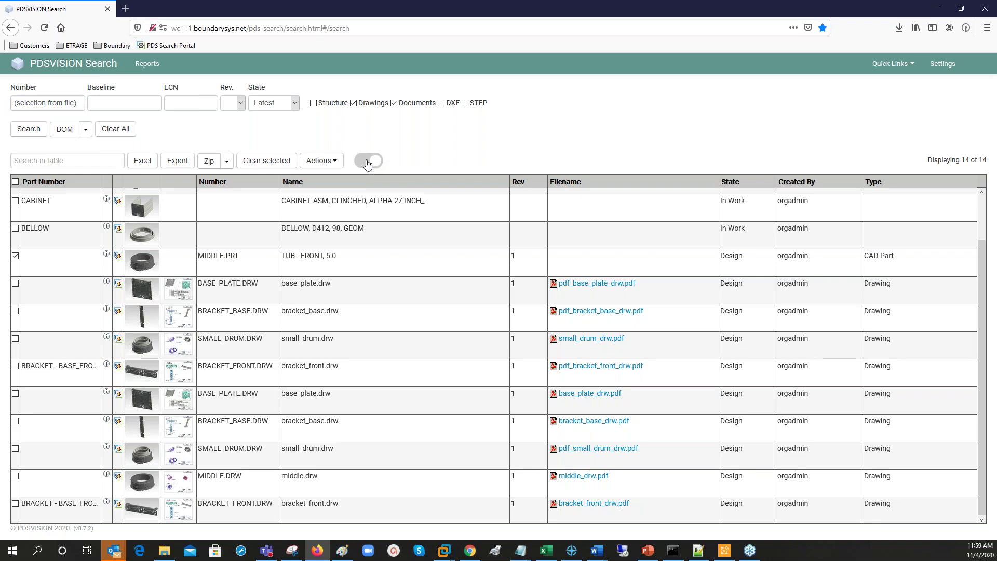
{"action": "left_click", "coordinate": [366, 162]}
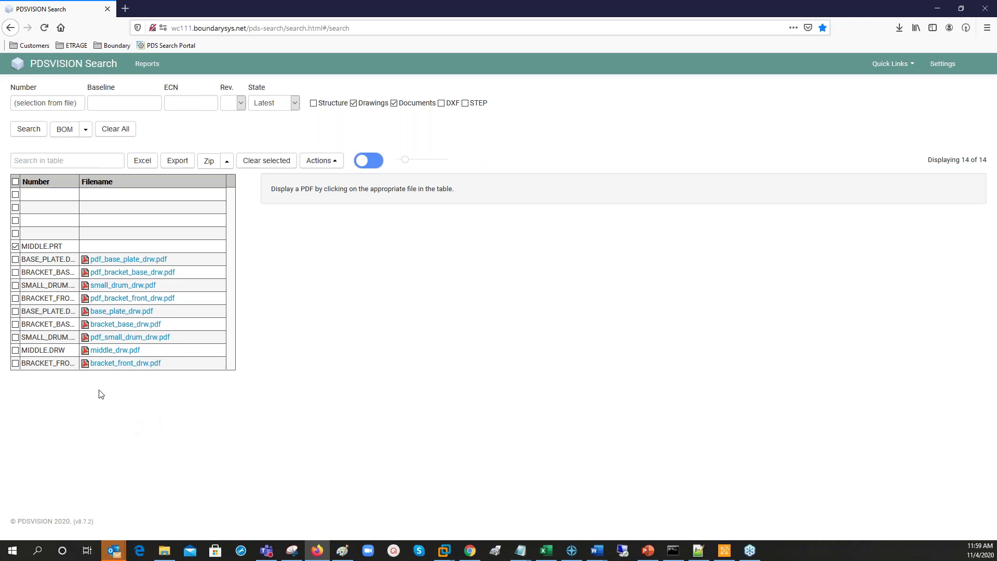
Preview base_plate_drw.pdf, small_drum_drw.pdf and bracket_front_drw.pdf inline in turn.
{"action": "left_click", "coordinate": [121, 264]}
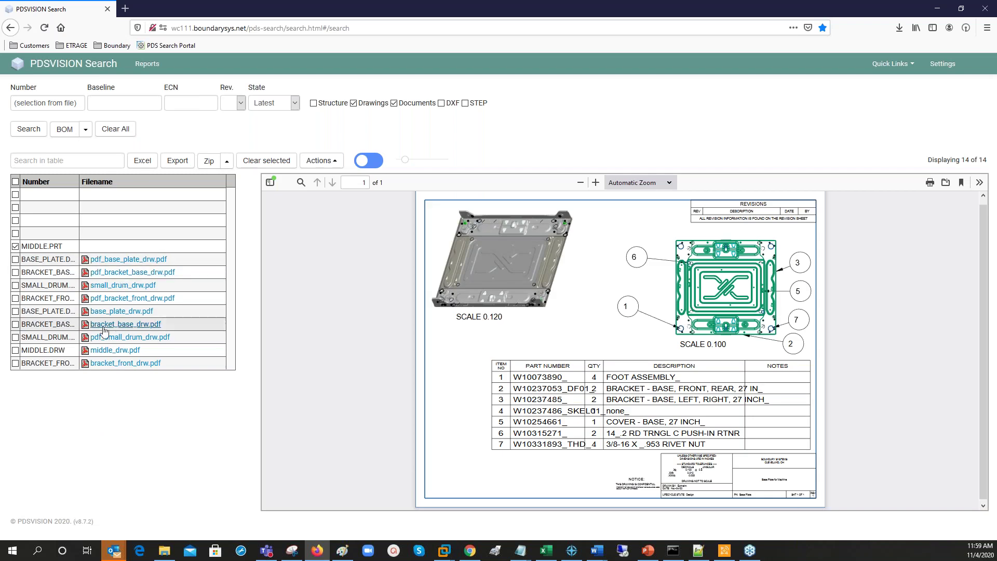
{"action": "left_click", "coordinate": [128, 286]}
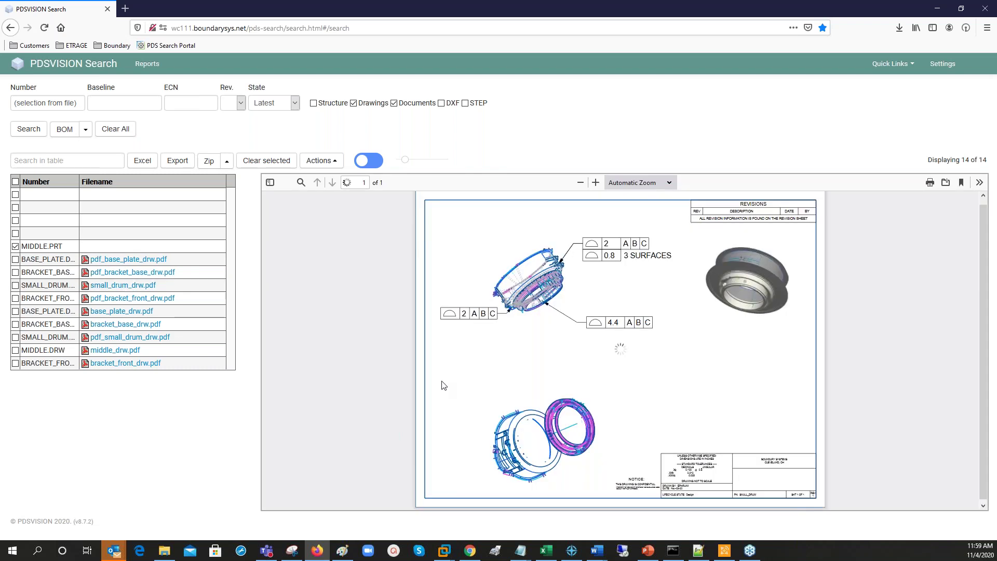
{"action": "left_click", "coordinate": [116, 363]}
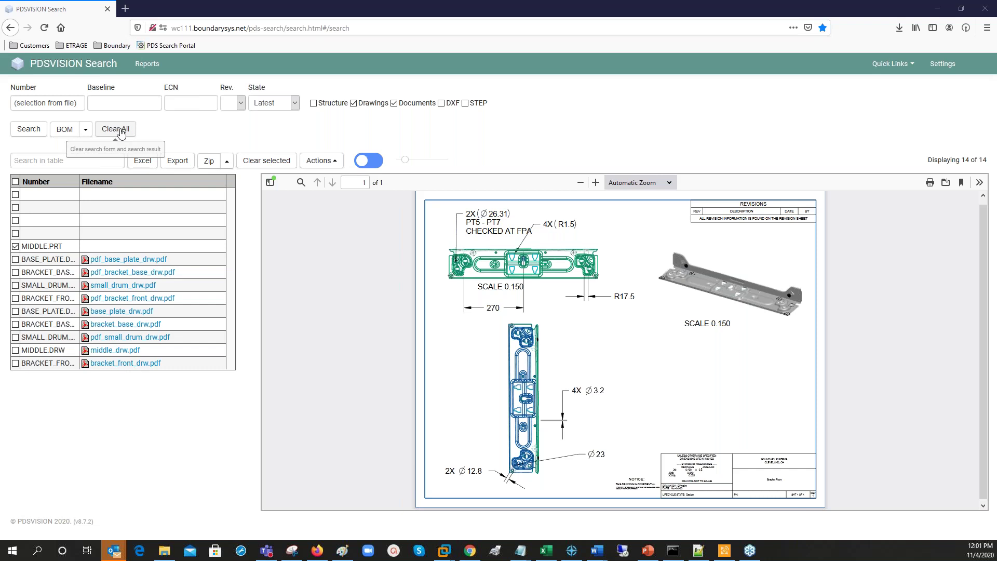
Clear the form and search for baseline BL01.
{"action": "left_click", "coordinate": [118, 130]}
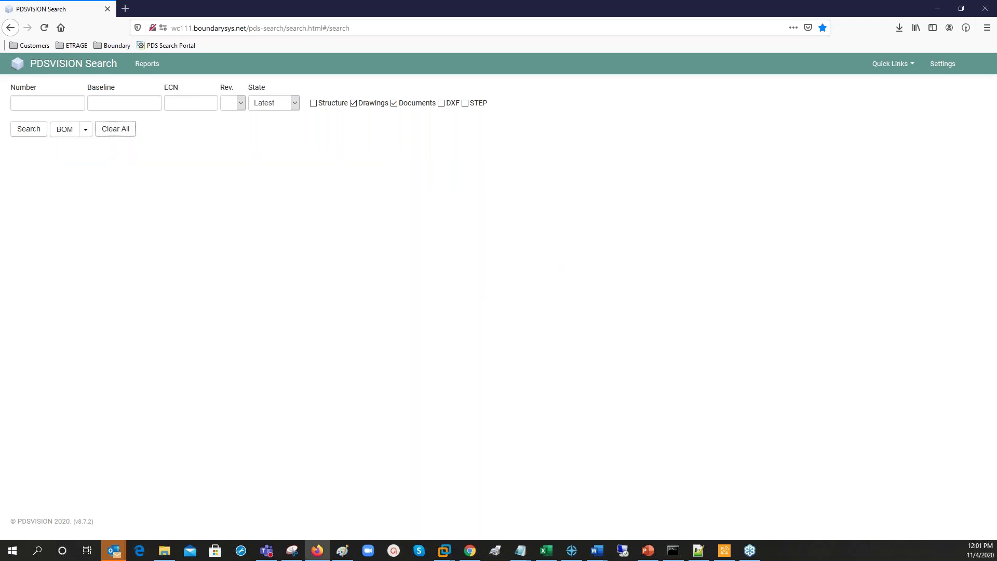
{"action": "left_click", "coordinate": [114, 104]}
{"action": "type", "text": "BL01"}
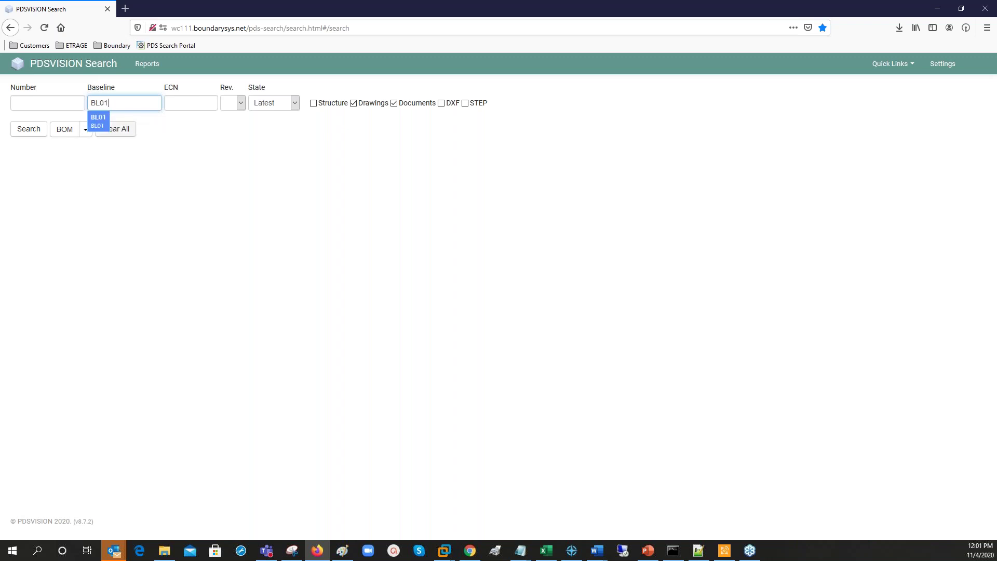
{"action": "left_click", "coordinate": [98, 123]}
{"action": "left_click", "coordinate": [25, 134]}
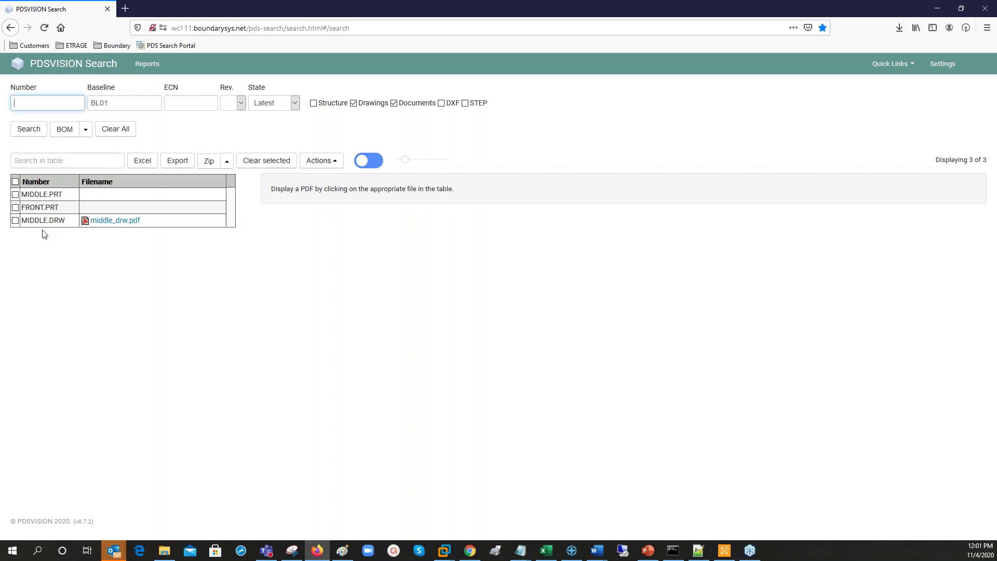
Rerun BL01 in the full table with DXF included, then show the Q&A slide.
{"action": "left_click", "coordinate": [373, 166]}
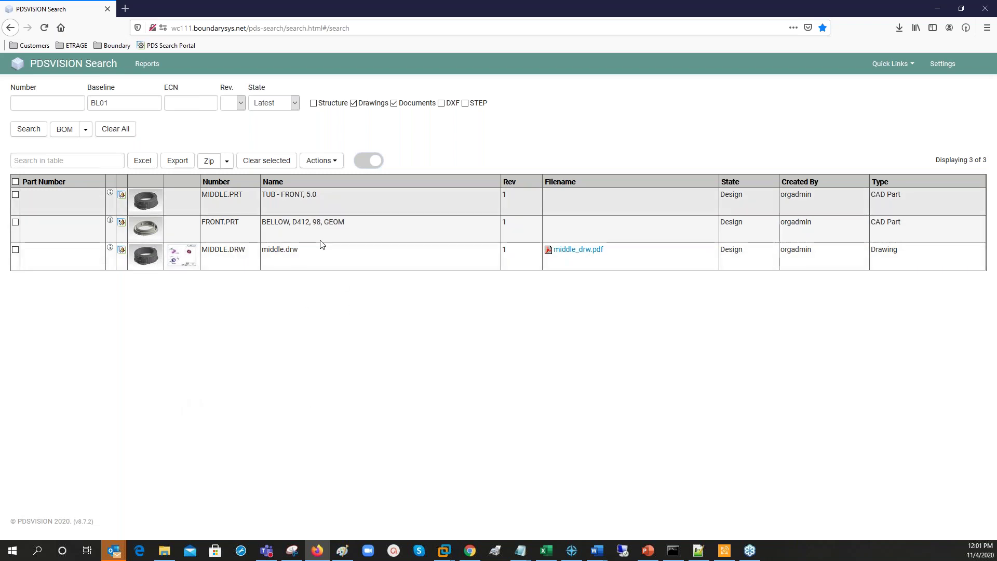
{"action": "left_click", "coordinate": [441, 103]}
{"action": "left_click", "coordinate": [28, 129]}
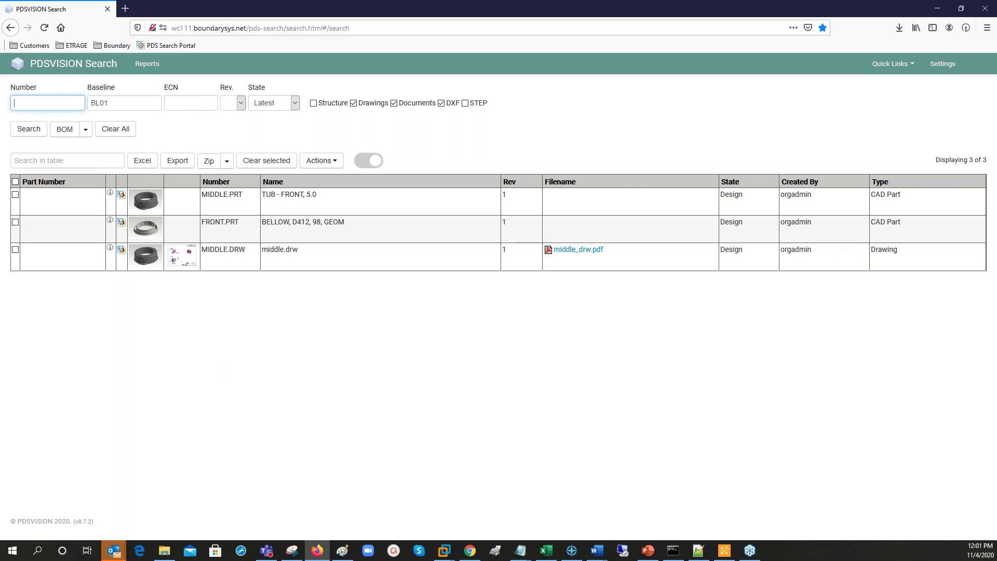
{"action": "key", "text": "super+shift+q"}
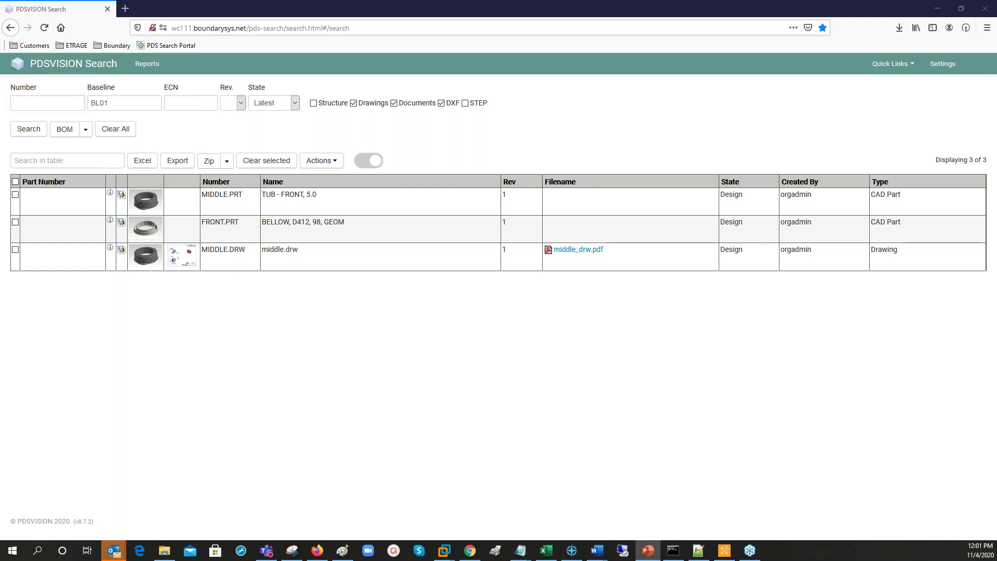
{"action": "key", "text": "shift+F5"}
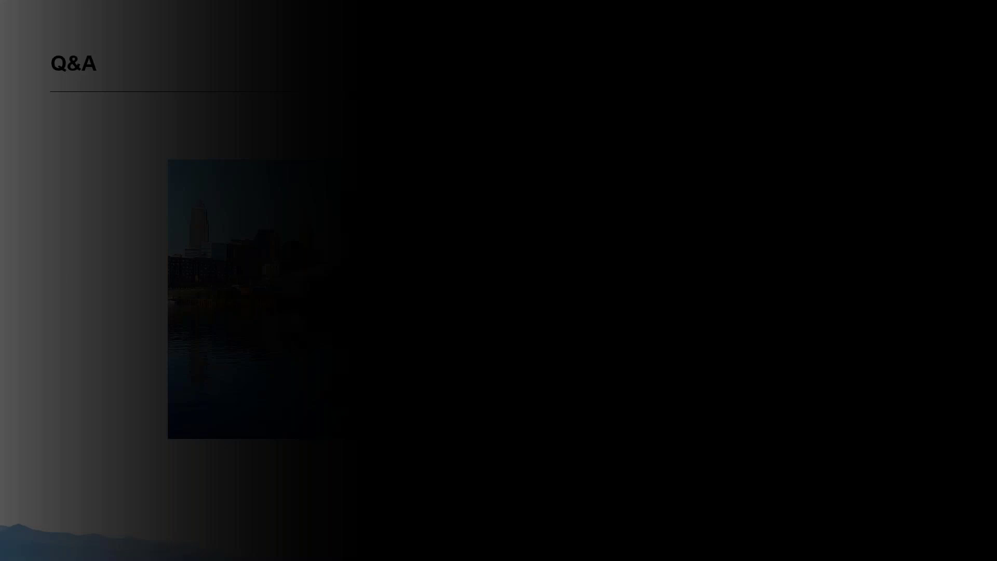